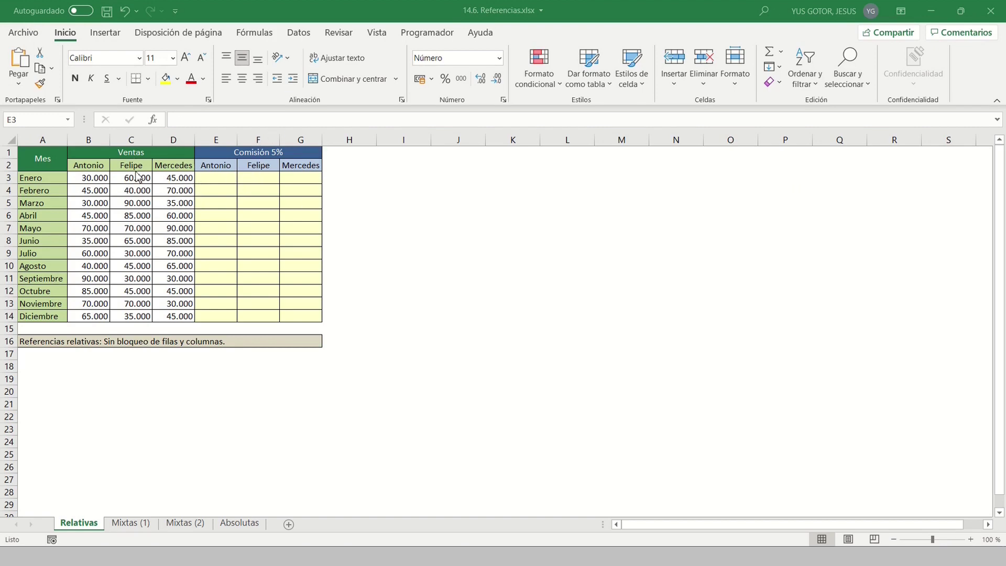
Step: Enter =B3*5% in cell E3 and fill the formula across the commission range E3:G14
{"action": "left_click", "coordinate": [94, 177]}
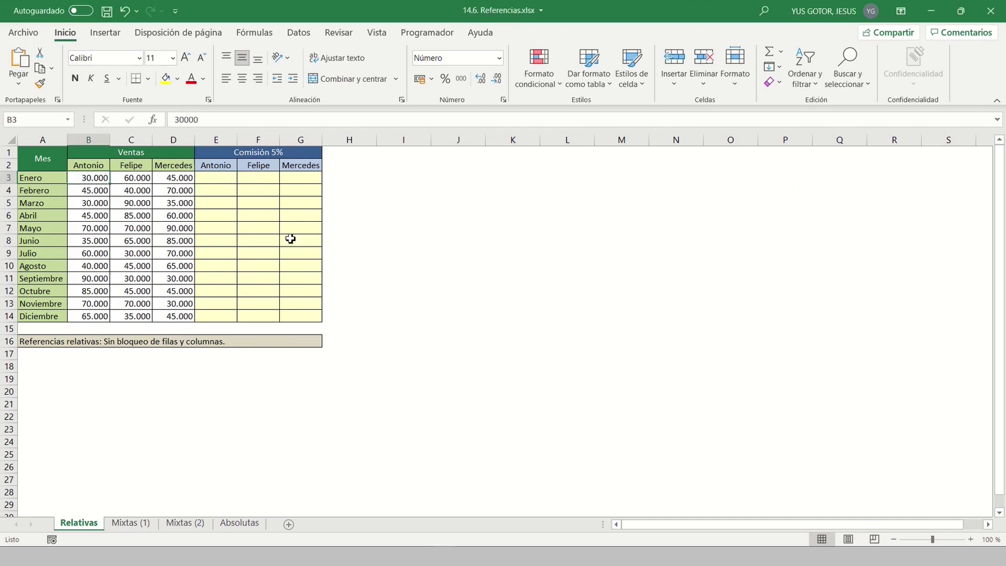
{"action": "left_click", "coordinate": [219, 184]}
{"action": "type", "text": "="}
{"action": "left_click", "coordinate": [87, 180]}
{"action": "type", "text": "*5%"}
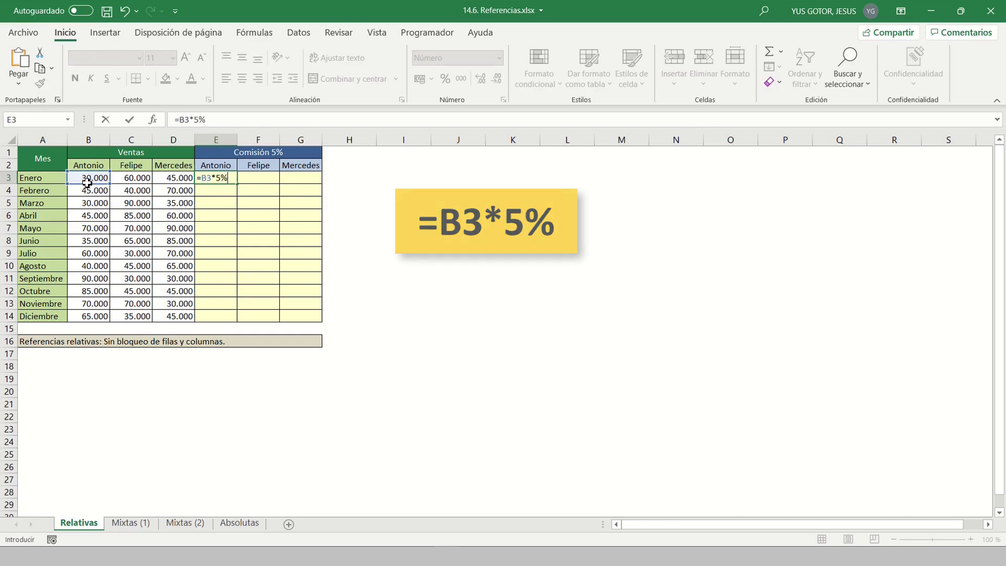
{"action": "key", "text": "ctrl+Return"}
{"action": "left_click_drag", "start_coordinate": [242, 187], "coordinate": [313, 329]}
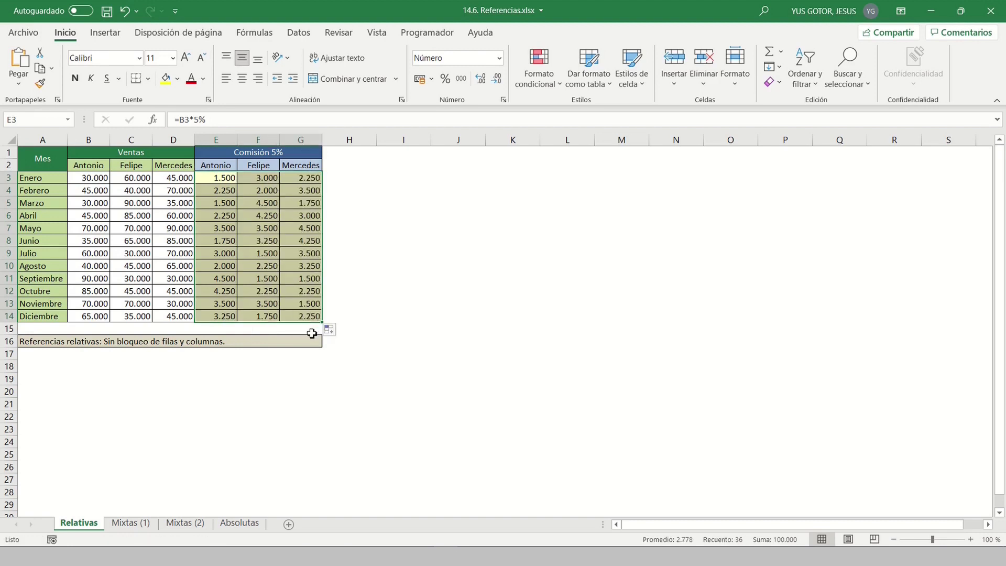
Step: Examine how the relative references change in the copied commission formulas down the rows and across the columns
{"action": "left_click", "coordinate": [224, 179]}
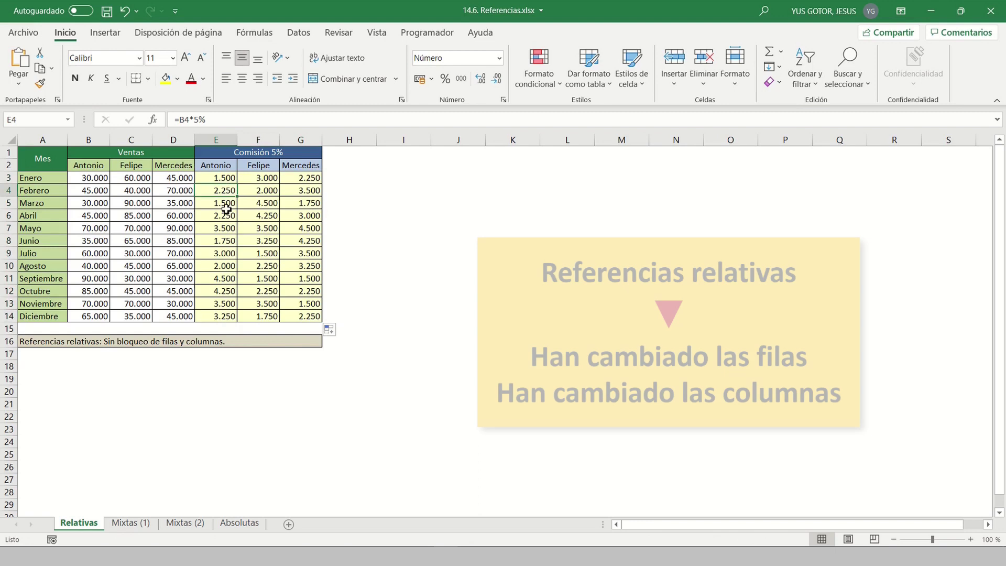
{"action": "left_click", "coordinate": [226, 228]}
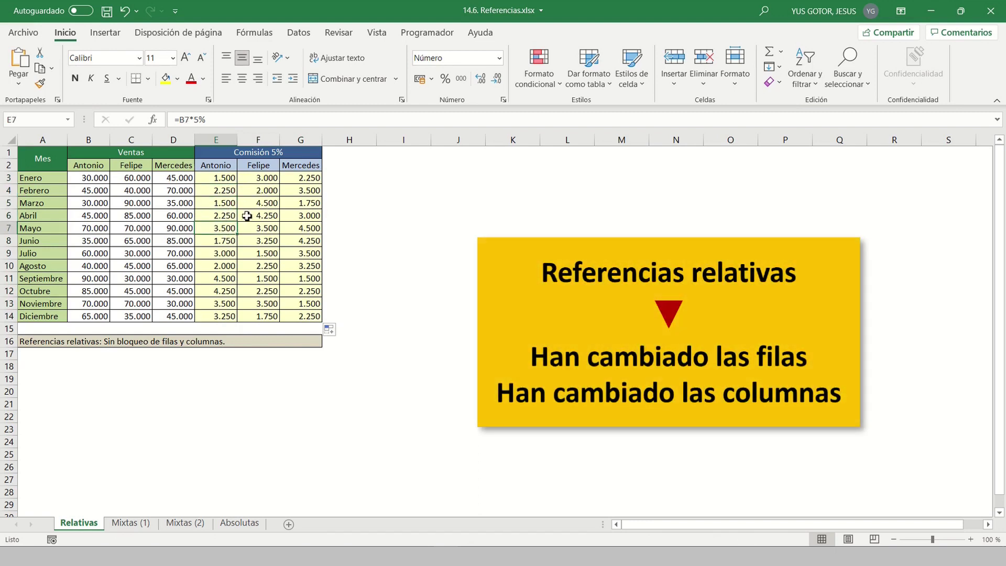
{"action": "left_click", "coordinate": [255, 231]}
{"action": "left_click", "coordinate": [299, 227]}
{"action": "left_click", "coordinate": [265, 227]}
{"action": "left_click", "coordinate": [231, 217]}
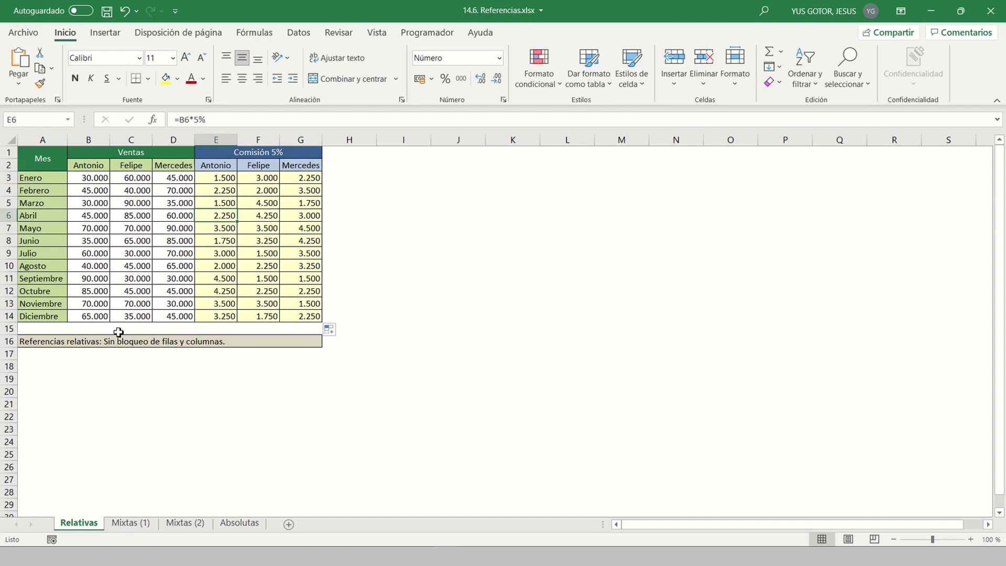
Step: On the Mixtas (1) sheet, enter =B4*E3 in cell E4 to calculate the first January commission
{"action": "left_click", "coordinate": [131, 524]}
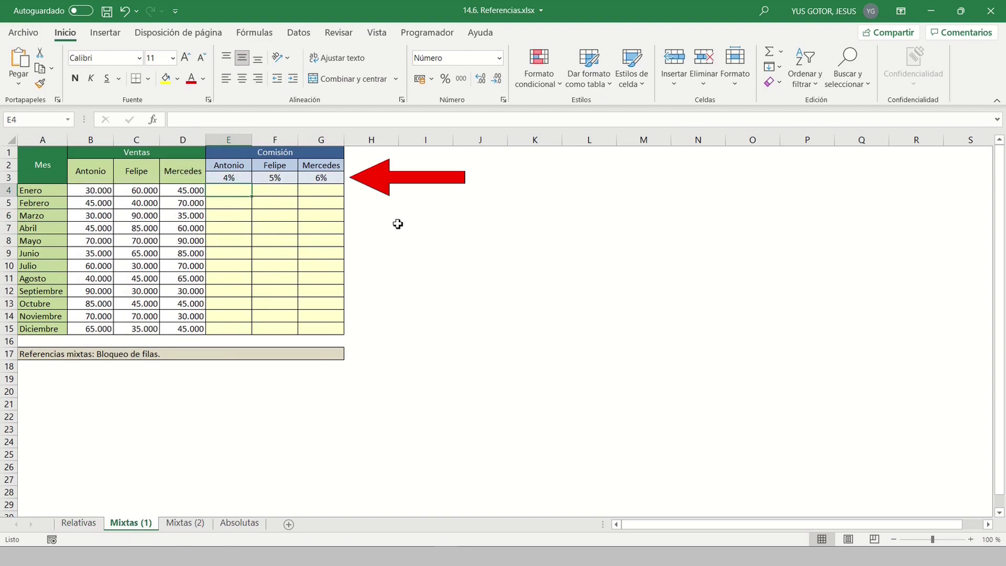
{"action": "left_click_drag", "start_coordinate": [248, 182], "coordinate": [314, 183]}
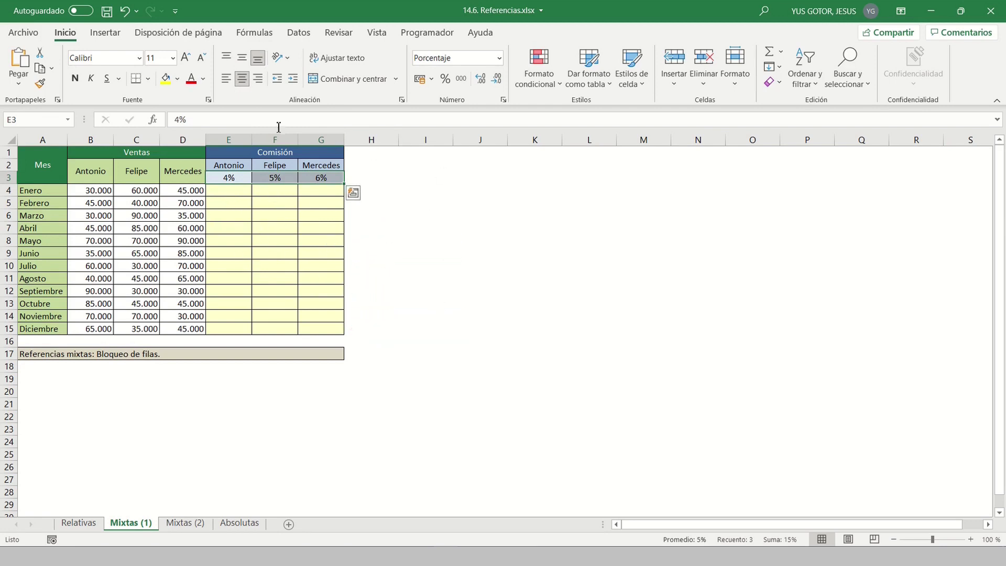
{"action": "left_click", "coordinate": [233, 194]}
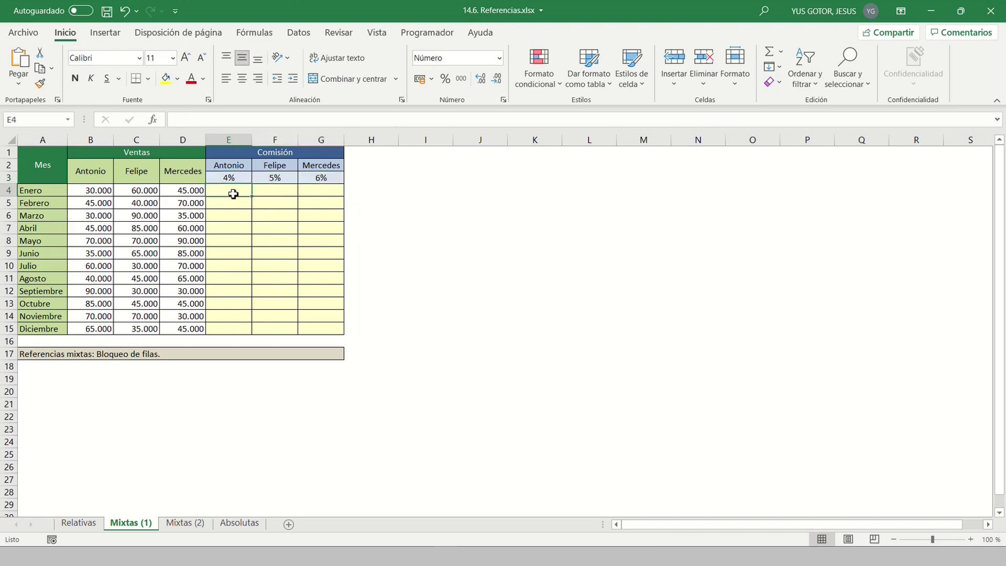
{"action": "type", "text": "="}
{"action": "left_click", "coordinate": [102, 193]}
{"action": "type", "text": "*"}
{"action": "left_click", "coordinate": [240, 182]}
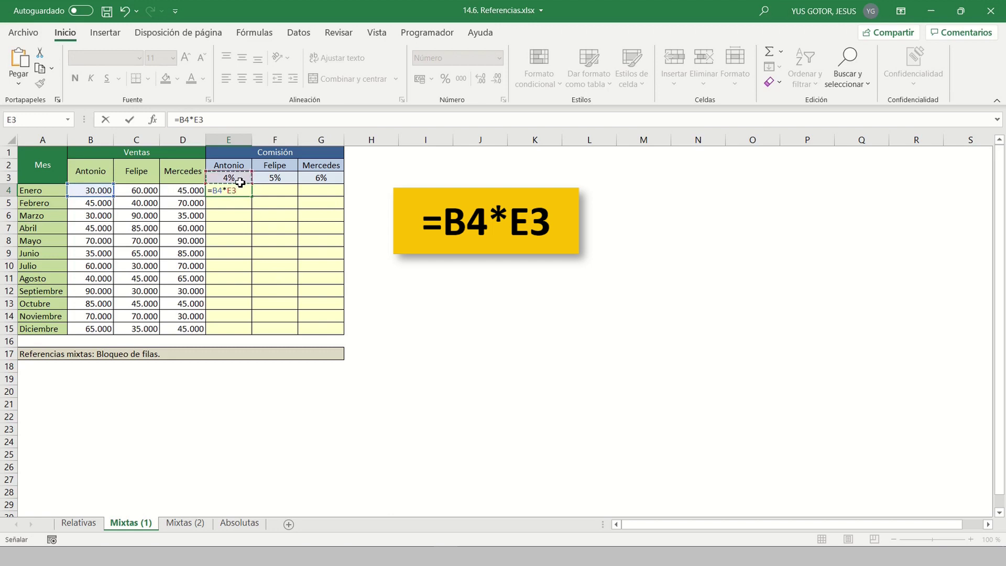
{"action": "key", "text": "Return"}
{"action": "left_click", "coordinate": [241, 194]}
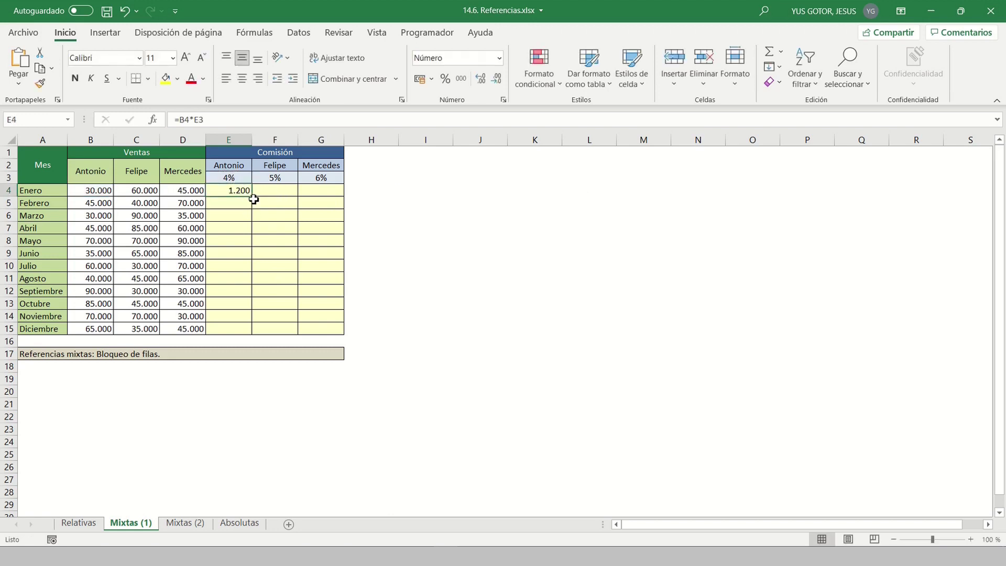
Step: Fill the E4 formula down to E15 and check which sales and percentage cells it refers to
{"action": "left_click_drag", "start_coordinate": [255, 201], "coordinate": [253, 332]}
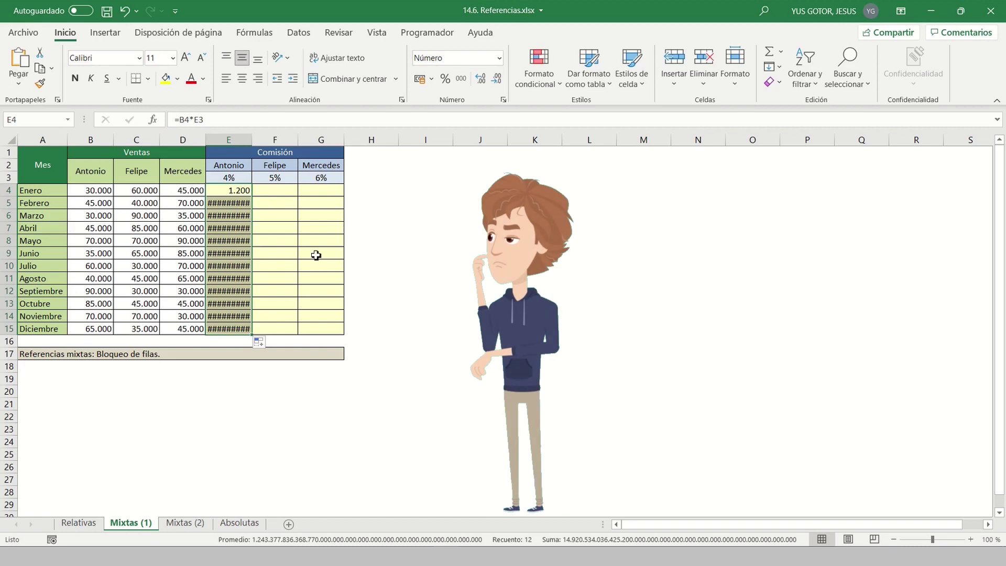
{"action": "left_click", "coordinate": [232, 193]}
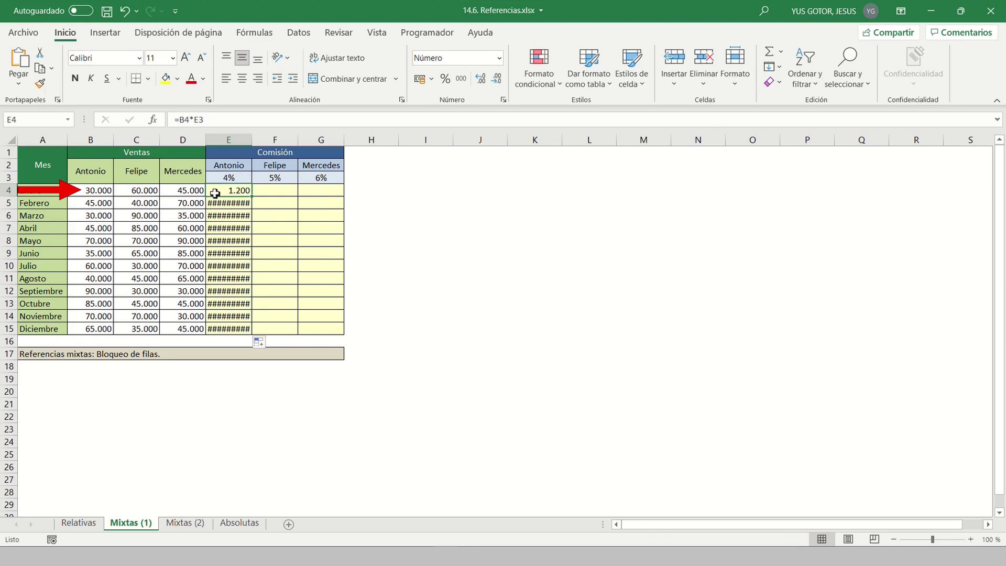
{"action": "left_click", "coordinate": [228, 205]}
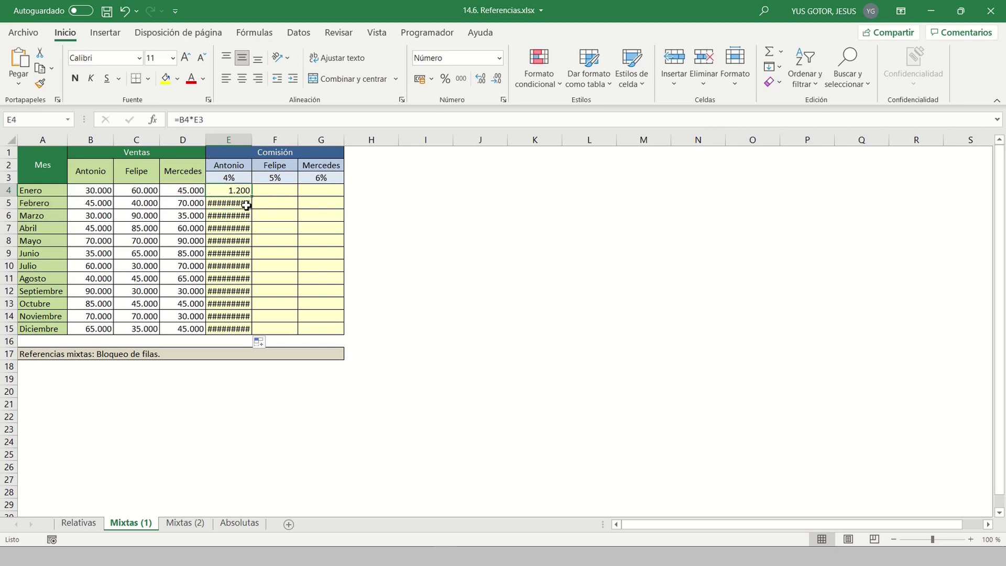
{"action": "left_click", "coordinate": [241, 191]}
{"action": "left_click", "coordinate": [239, 182]}
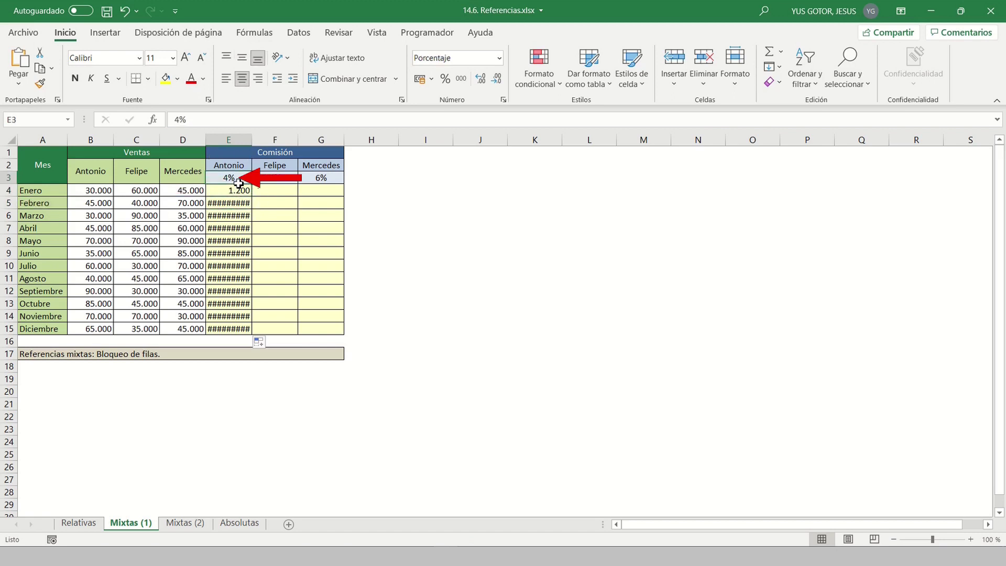
{"action": "left_click", "coordinate": [235, 191]}
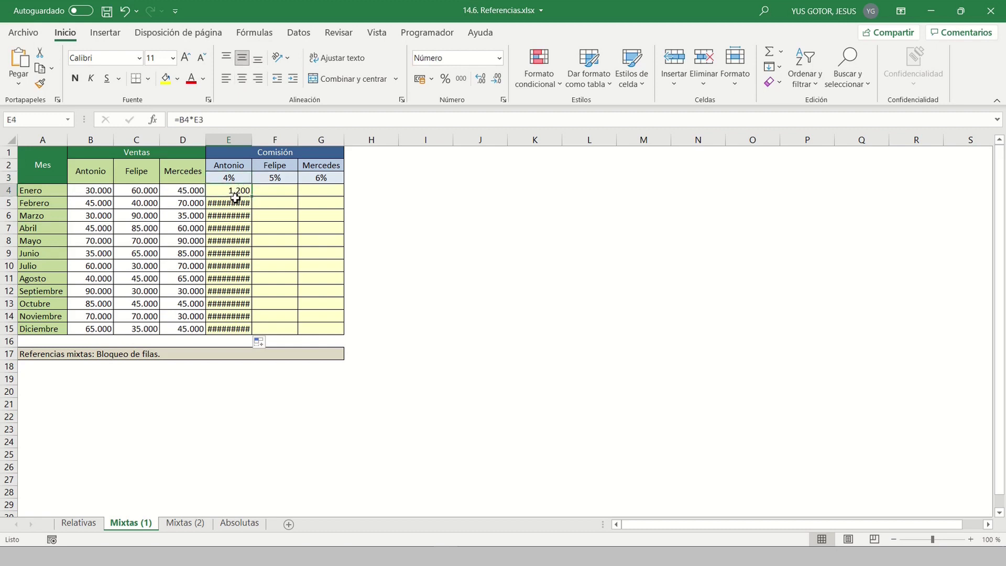
Step: Clear the copied formulas from E5:E15, leaving only the formula in E4
{"action": "left_click_drag", "start_coordinate": [246, 203], "coordinate": [237, 326]}
{"action": "key", "text": "Delete"}
{"action": "key", "text": "Up"}
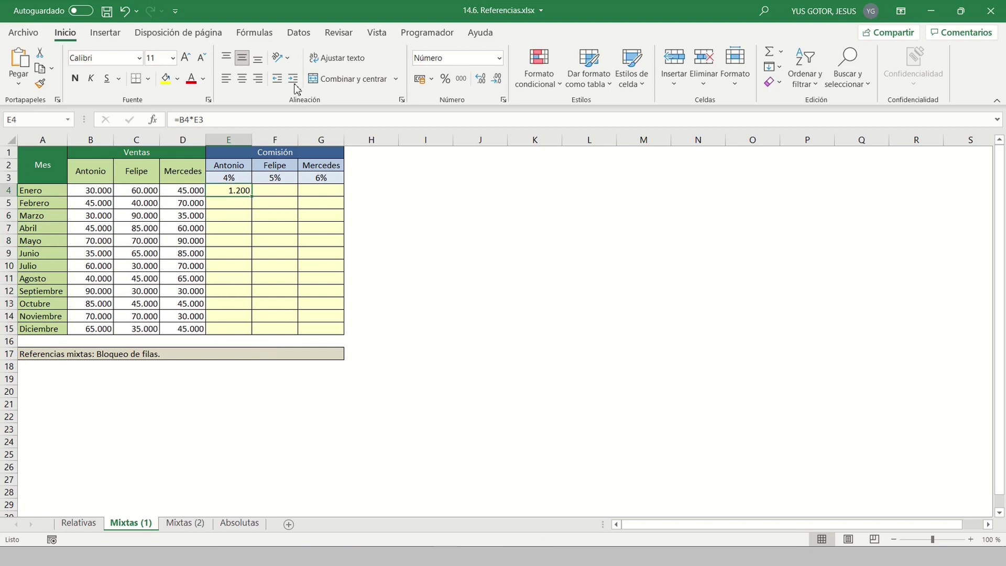
Step: Lock the percentage row in E4 so the formula is =B4*E$3, and fill it across E4:G15
{"action": "left_click", "coordinate": [204, 120]}
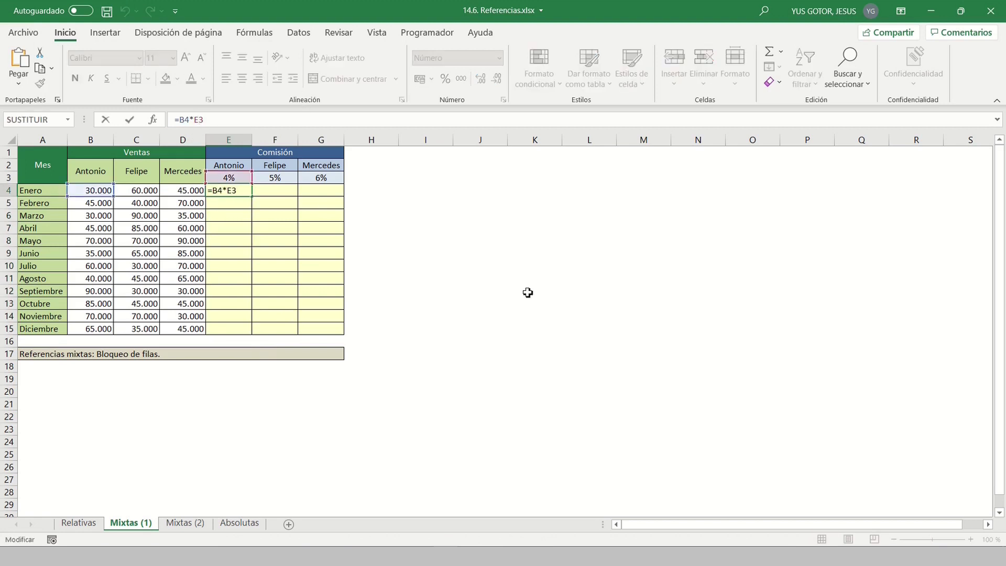
{"action": "key", "text": "F4"}
{"action": "key", "text": "F4"}
{"action": "key", "text": "F4"}
{"action": "key", "text": "F4"}
{"action": "key", "text": "F4"}
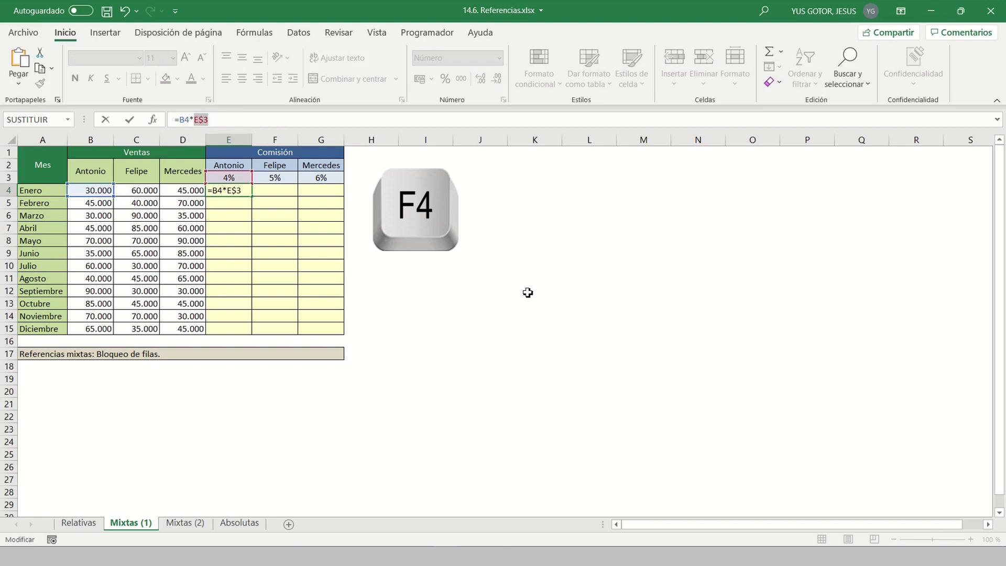
{"action": "key", "text": "ctrl+Return"}
{"action": "left_click_drag", "start_coordinate": [255, 201], "coordinate": [344, 336]}
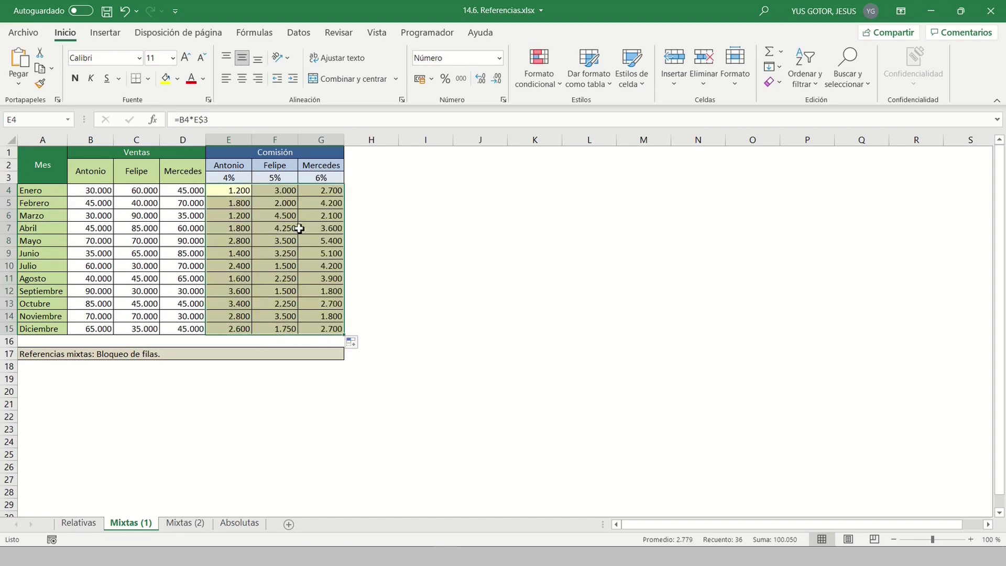
Step: Examine the row-locked mixed references in the copied formulas down column E and across row 6
{"action": "left_click", "coordinate": [234, 205]}
{"action": "left_click", "coordinate": [234, 223]}
{"action": "left_click", "coordinate": [234, 255]}
{"action": "left_click", "coordinate": [236, 282]}
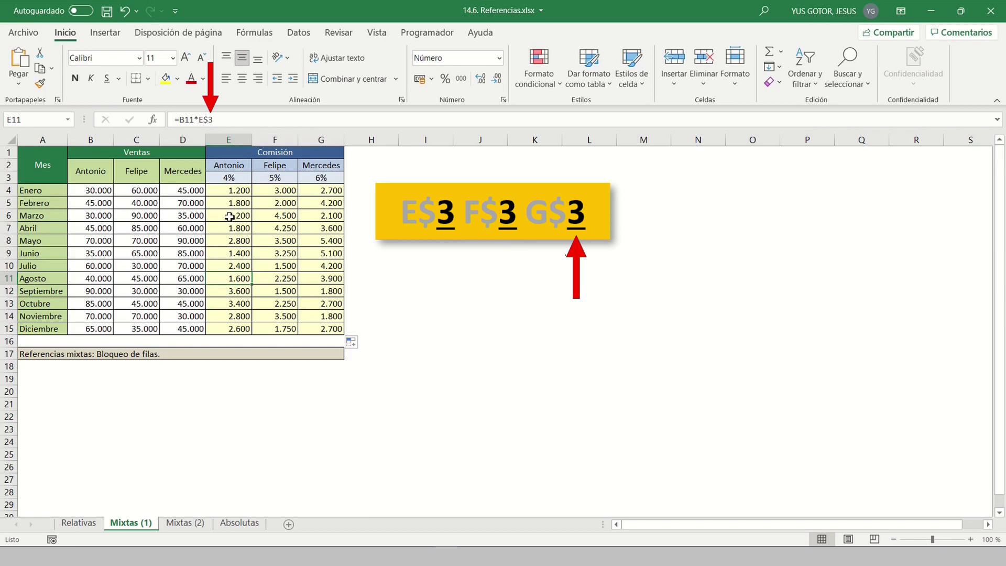
{"action": "left_click", "coordinate": [268, 217]}
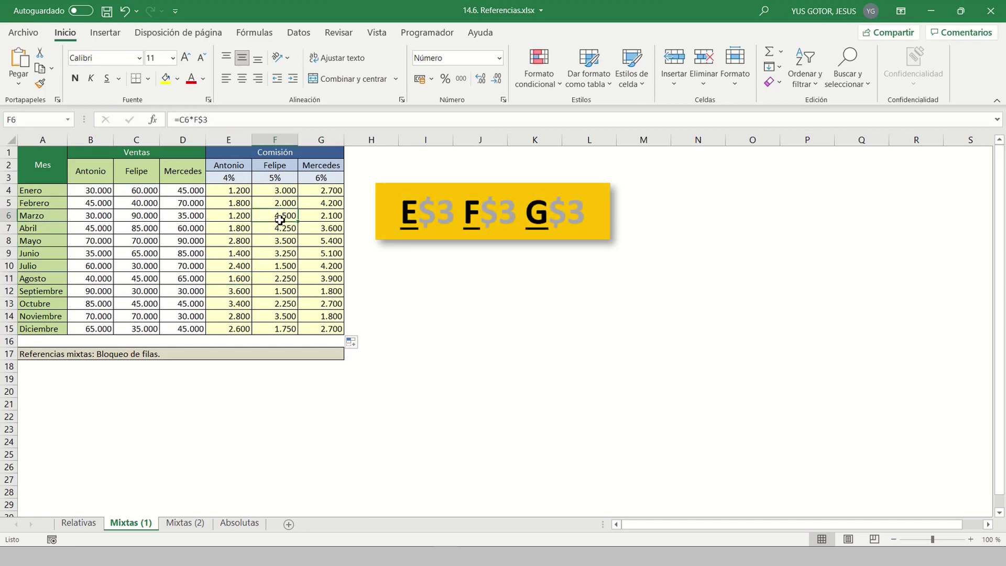
{"action": "left_click", "coordinate": [242, 216]}
{"action": "left_click", "coordinate": [278, 219]}
{"action": "left_click", "coordinate": [313, 220]}
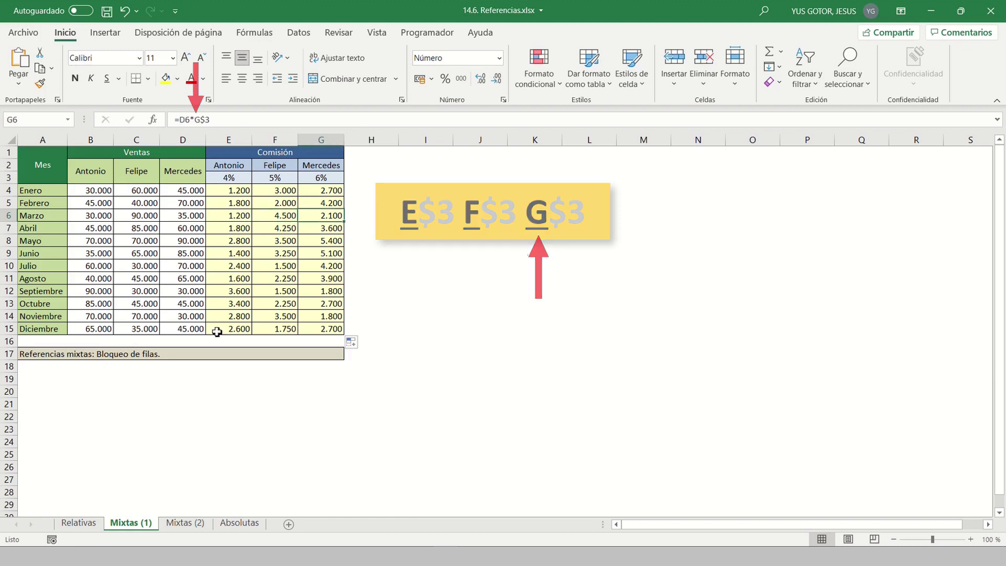
Step: On the Mixtas (2) sheet, enter =C3*B3 in cell F3 to calculate the first January commission
{"action": "left_click", "coordinate": [180, 528]}
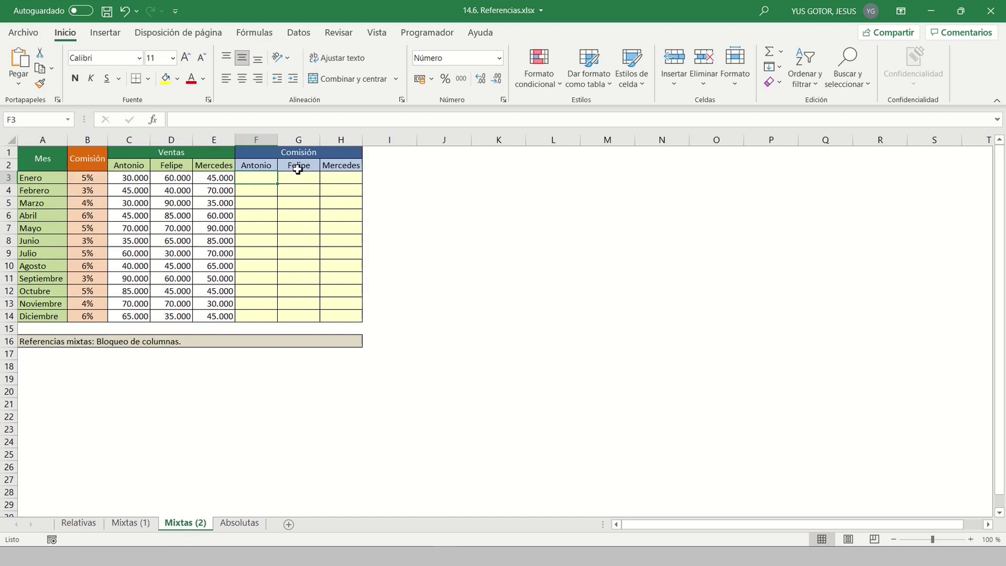
{"action": "left_click_drag", "start_coordinate": [99, 183], "coordinate": [93, 322]}
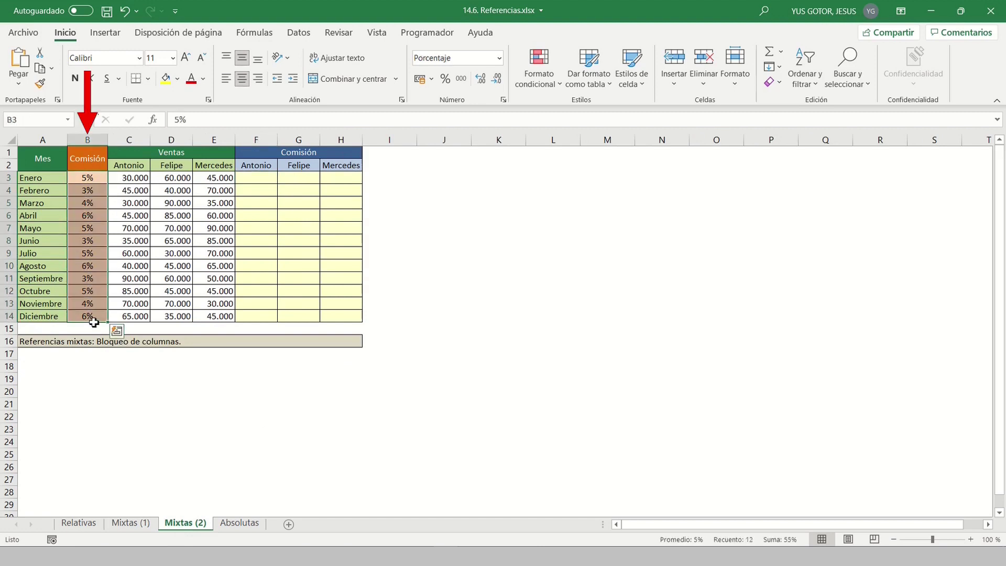
{"action": "left_click", "coordinate": [259, 179]}
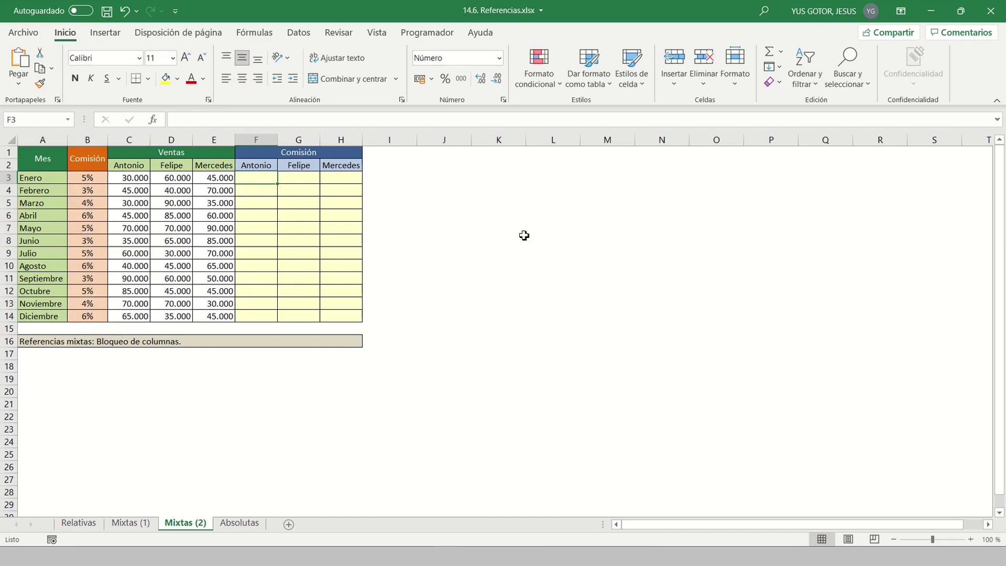
{"action": "type", "text": "="}
{"action": "left_click", "coordinate": [135, 181]}
{"action": "type", "text": "*"}
{"action": "left_click", "coordinate": [97, 181]}
{"action": "key", "text": "Return"}
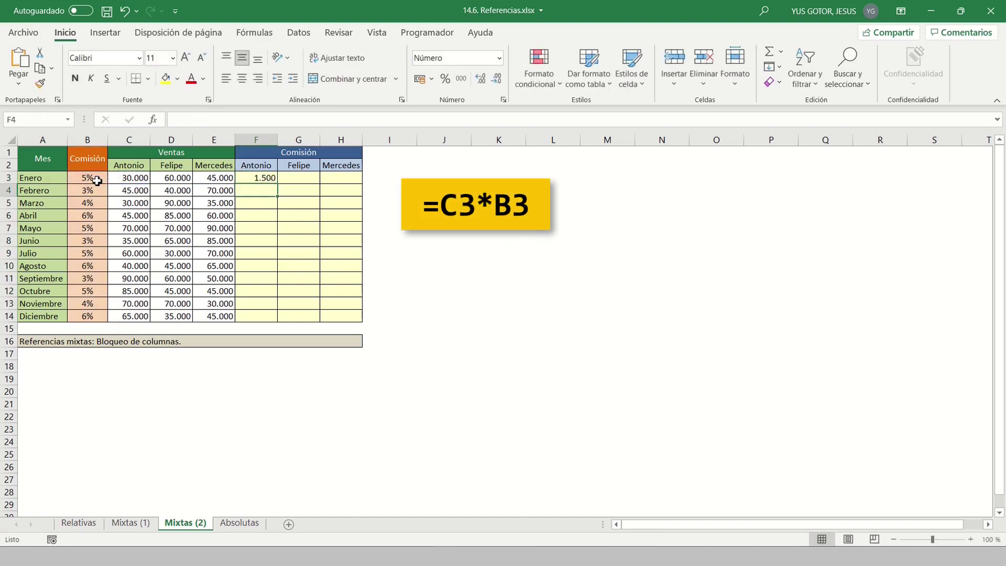
Step: Fill the F3 formula down to F14 and across to column H, and check the references in row 3
{"action": "left_click", "coordinate": [270, 179]}
{"action": "left_click_drag", "start_coordinate": [278, 195], "coordinate": [281, 317]}
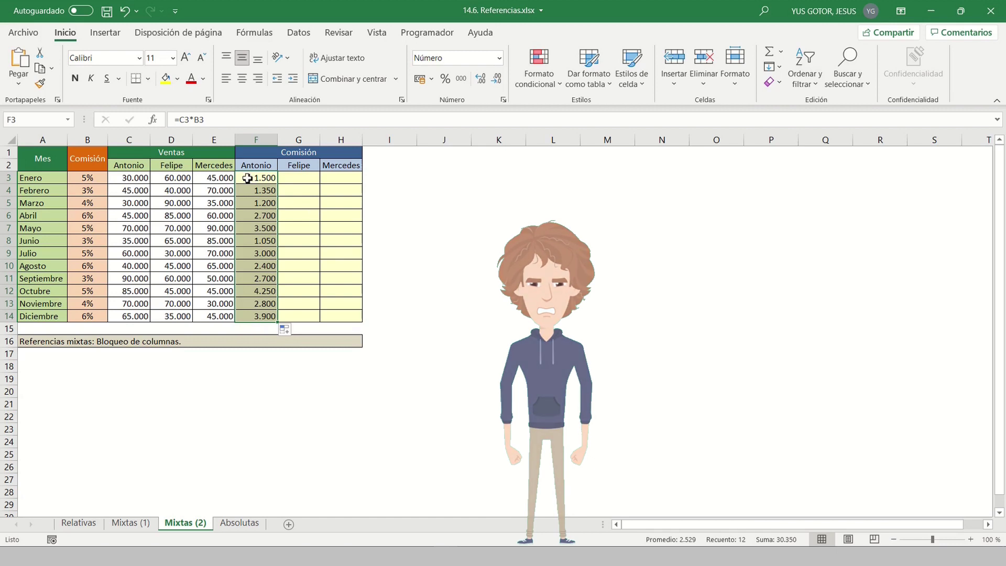
{"action": "left_click_drag", "start_coordinate": [282, 328], "coordinate": [361, 328]}
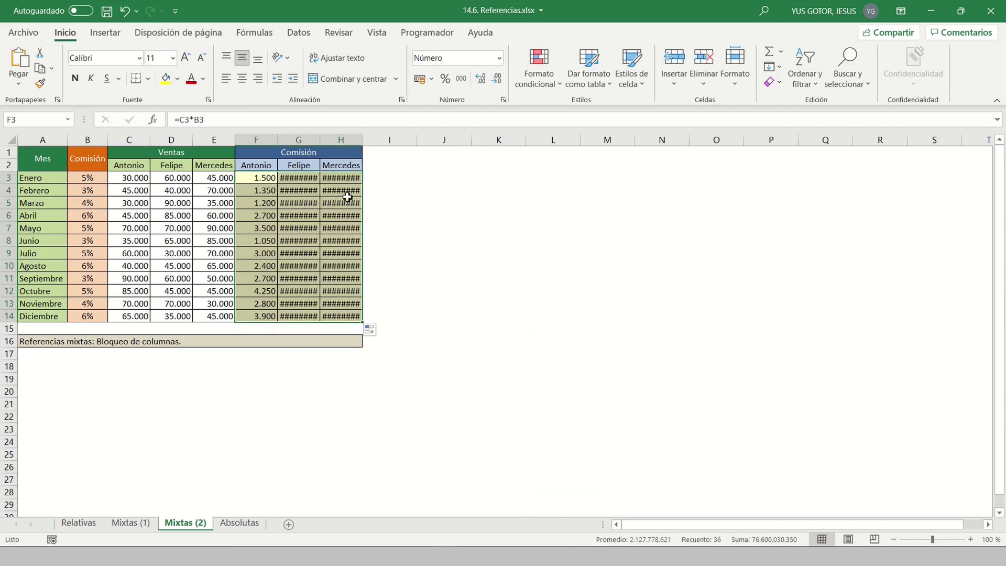
{"action": "left_click", "coordinate": [262, 183]}
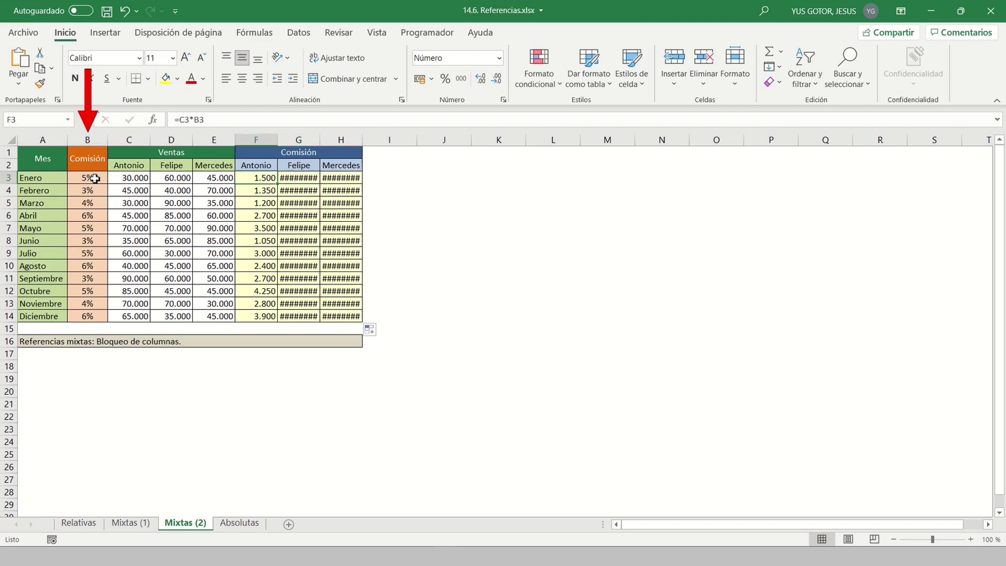
{"action": "left_click", "coordinate": [310, 181]}
{"action": "left_click", "coordinate": [333, 178]}
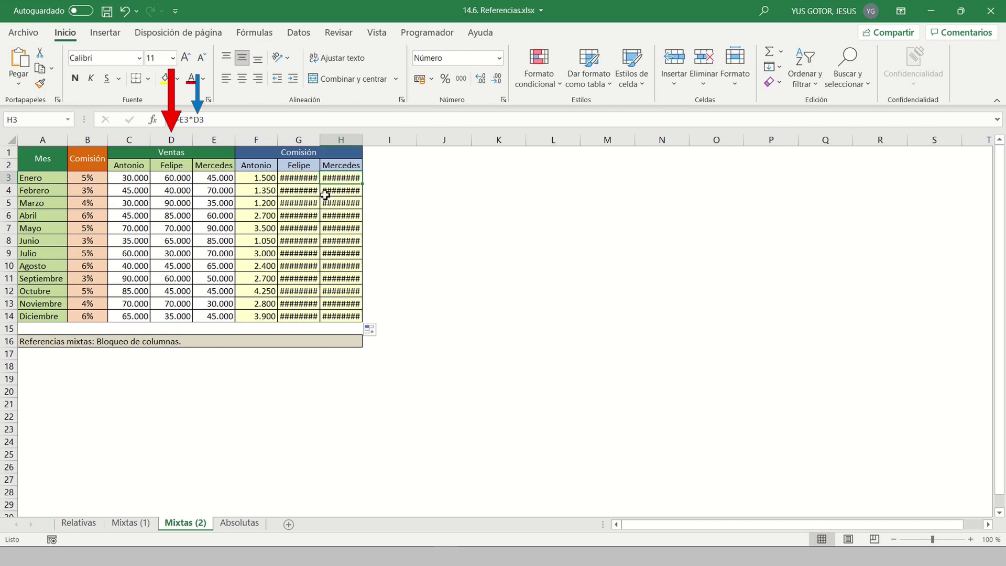
Step: Clear the copied formulas from G3:H14 and F4:F14, keeping only the formula in F3
{"action": "mouse_move", "coordinate": [301, 180]}
{"action": "left_mouse_down"}
{"action": "mouse_move", "coordinate": [348, 288]}
{"action": "mouse_move", "coordinate": [348, 316]}
{"action": "left_mouse_up"}
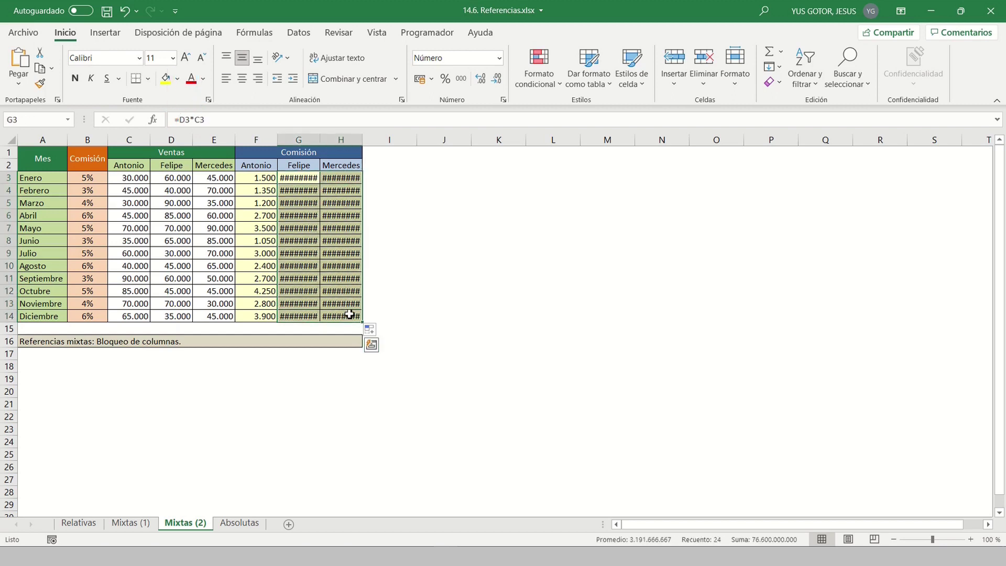
{"action": "key", "text": "Delete"}
{"action": "left_click_drag", "start_coordinate": [251, 194], "coordinate": [262, 317]}
{"action": "key", "text": "Delete"}
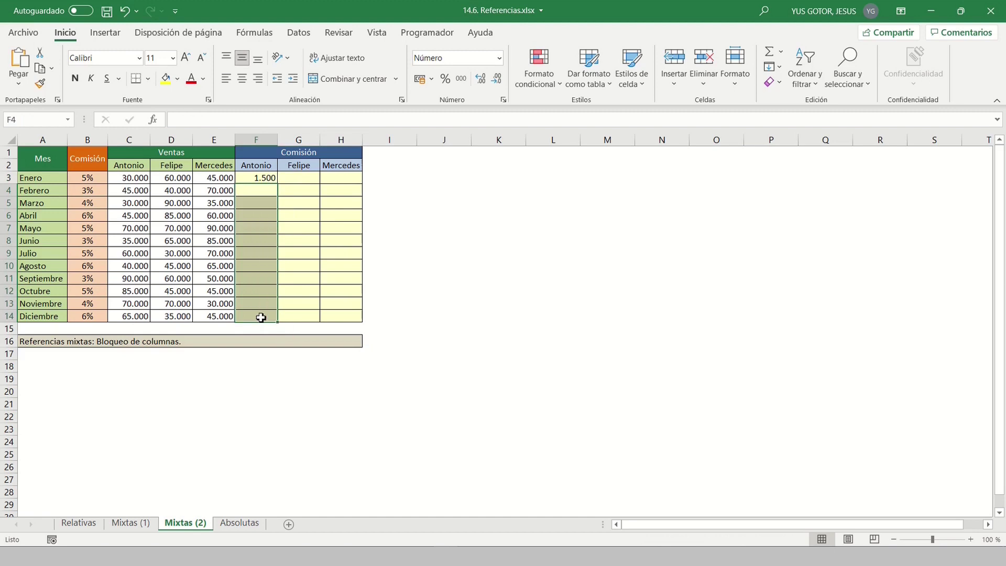
Step: Lock the column of the commission reference in F3, making it =C3*$B3, and fill the formula through F3:H14
{"action": "left_click", "coordinate": [265, 179]}
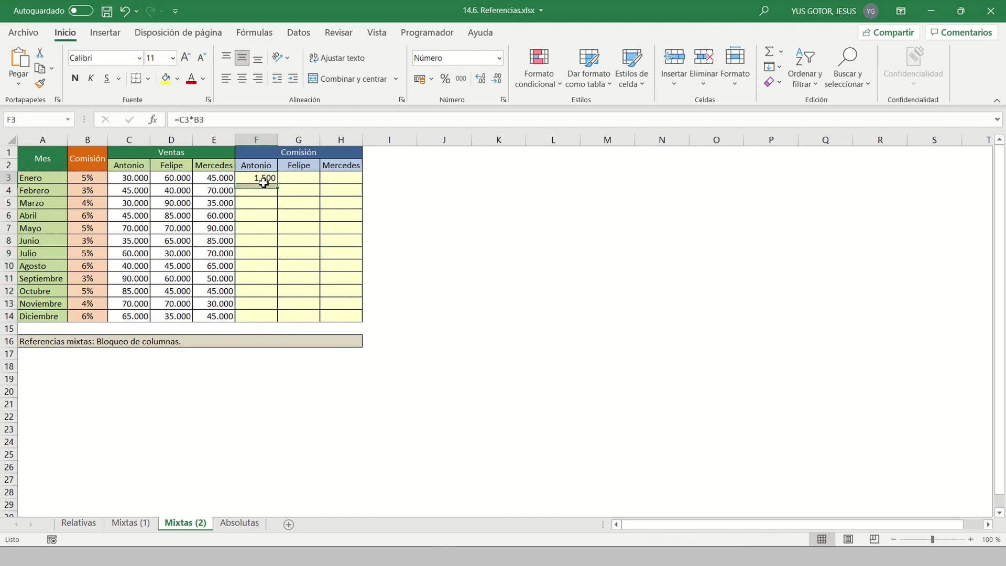
{"action": "left_click", "coordinate": [200, 120]}
{"action": "key", "text": "F4"}
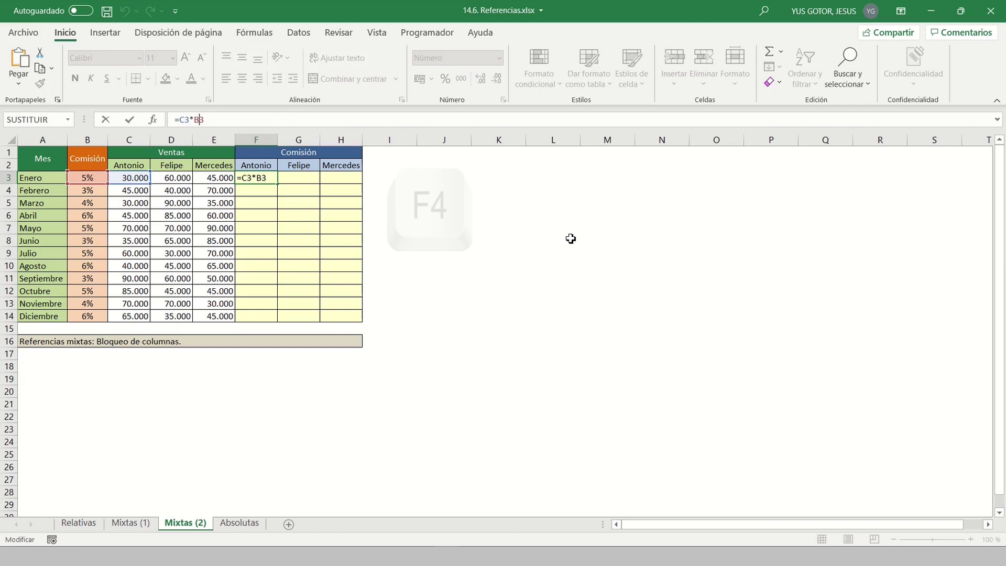
{"action": "key", "text": "F4"}
{"action": "key", "text": "F4"}
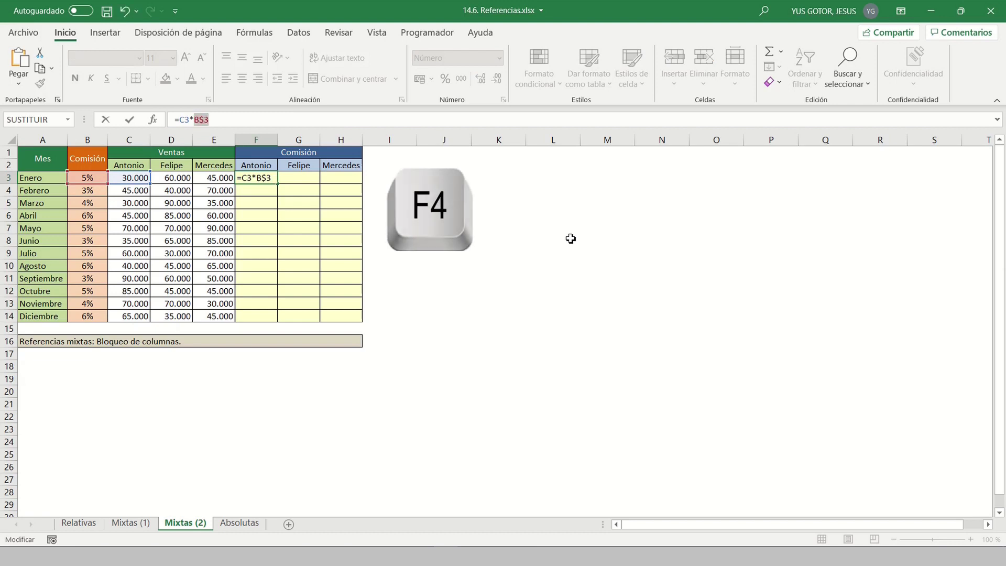
{"action": "key", "text": "ctrl+Return"}
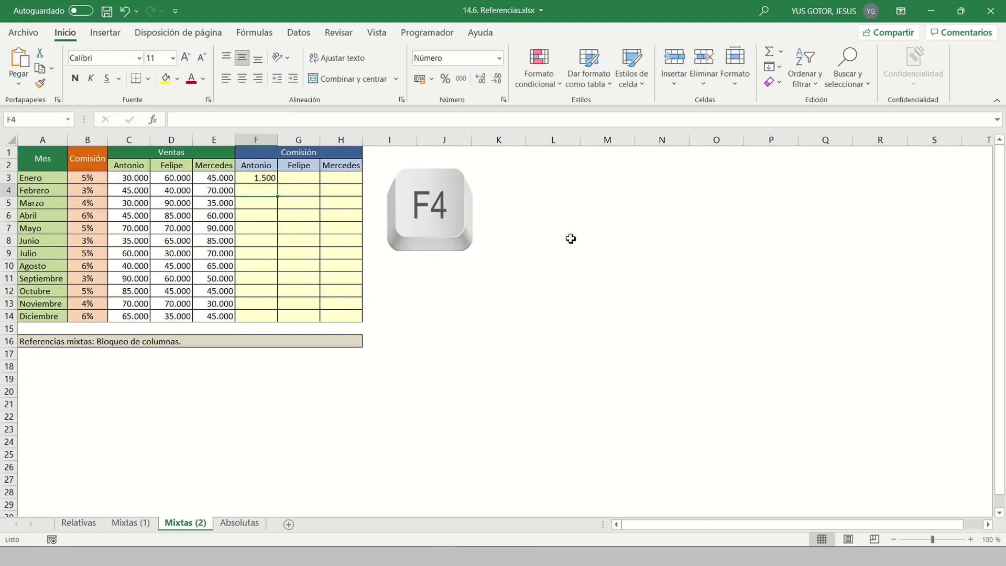
{"action": "left_click_drag", "start_coordinate": [277, 185], "coordinate": [361, 321]}
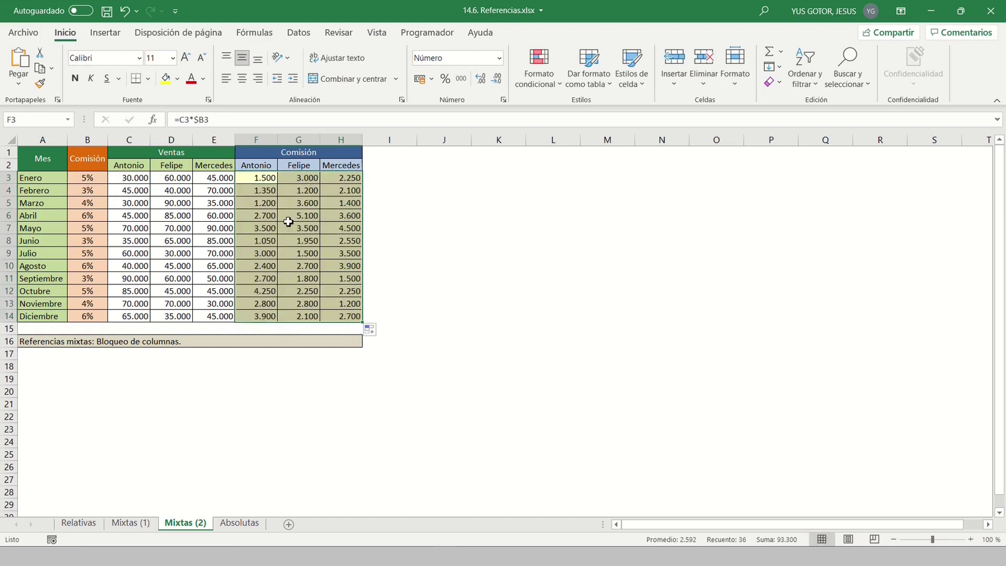
Step: Examine the column-locked $B references in the copied formulas across row 5 and down column F
{"action": "left_click", "coordinate": [260, 192]}
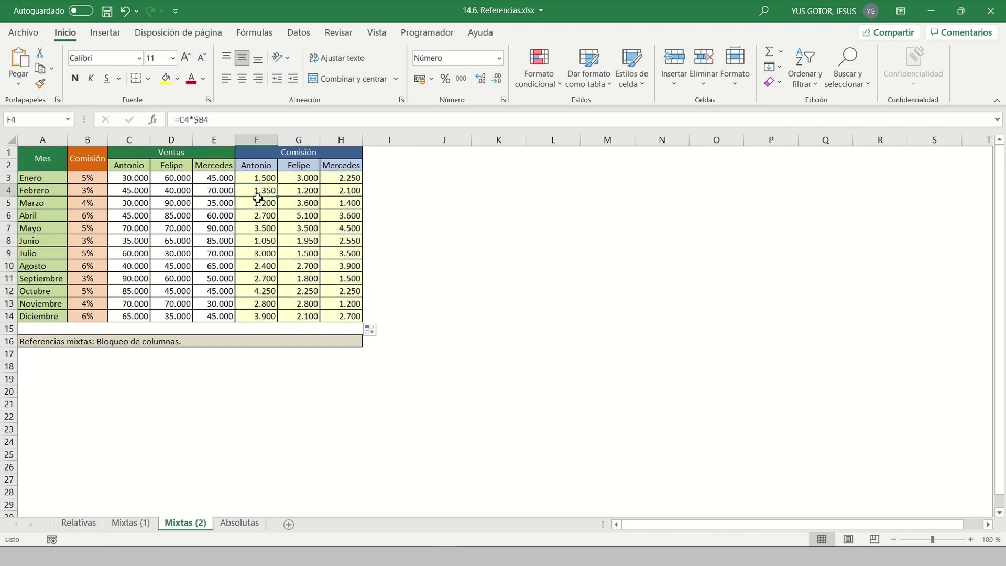
{"action": "left_click", "coordinate": [258, 205]}
{"action": "left_click", "coordinate": [308, 208]}
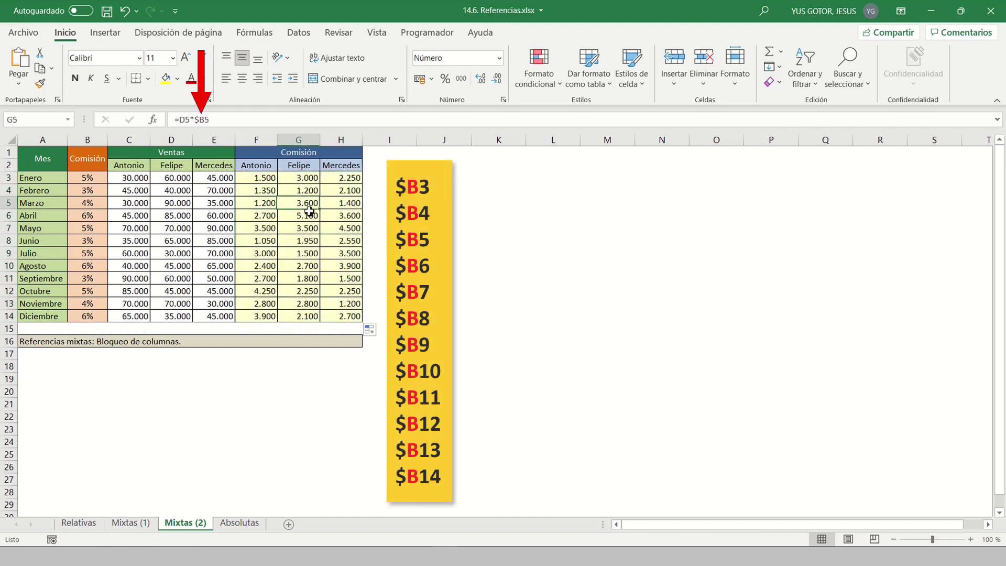
{"action": "left_click", "coordinate": [341, 204]}
{"action": "left_click", "coordinate": [262, 205]}
{"action": "left_click", "coordinate": [265, 215]}
{"action": "left_click", "coordinate": [267, 230]}
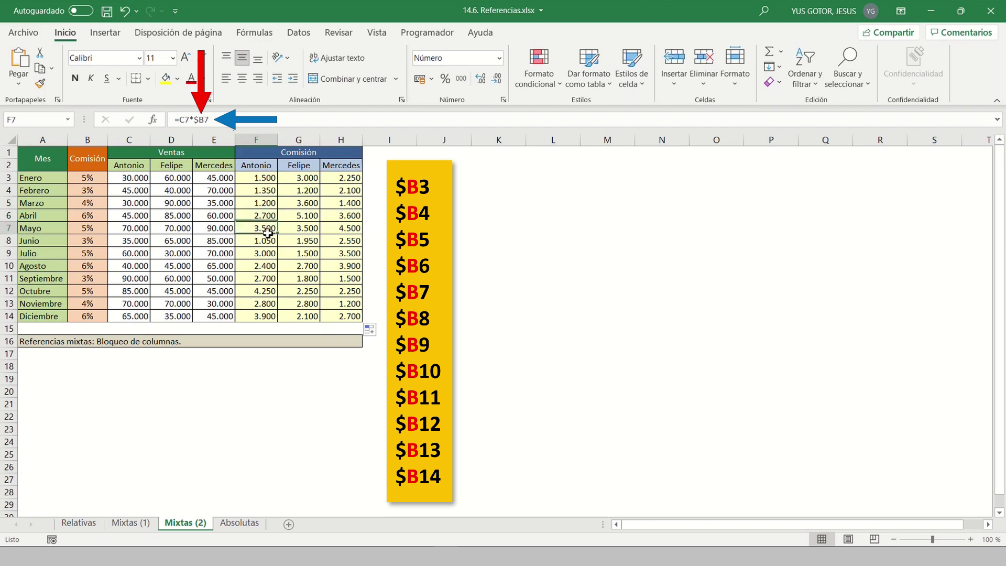
{"action": "left_click", "coordinate": [264, 253]}
{"action": "left_click", "coordinate": [261, 278]}
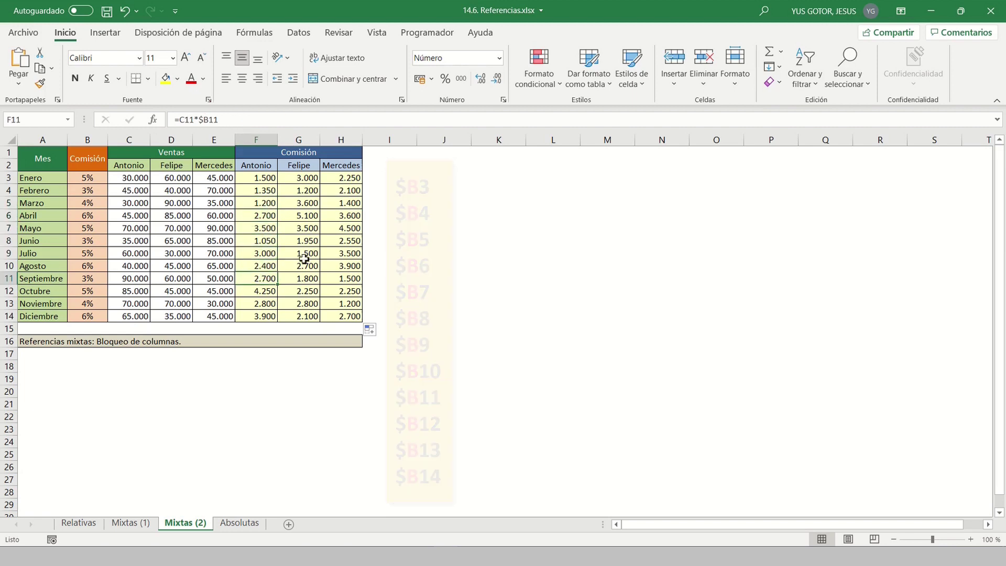
Step: On the Absolutas sheet, enter =B5*B1 in cell E5 to calculate the first January commission
{"action": "left_click", "coordinate": [239, 523]}
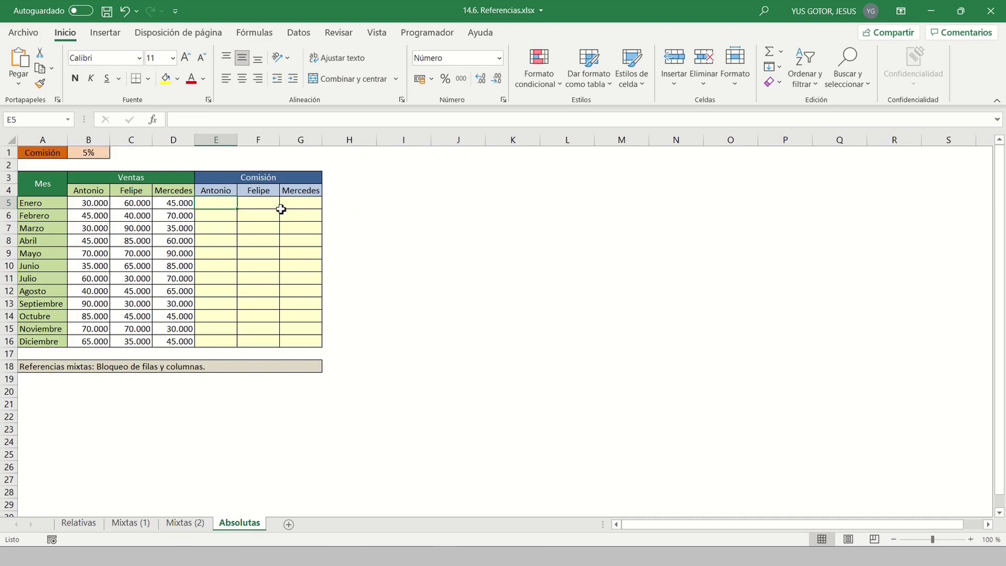
{"action": "left_click", "coordinate": [100, 156]}
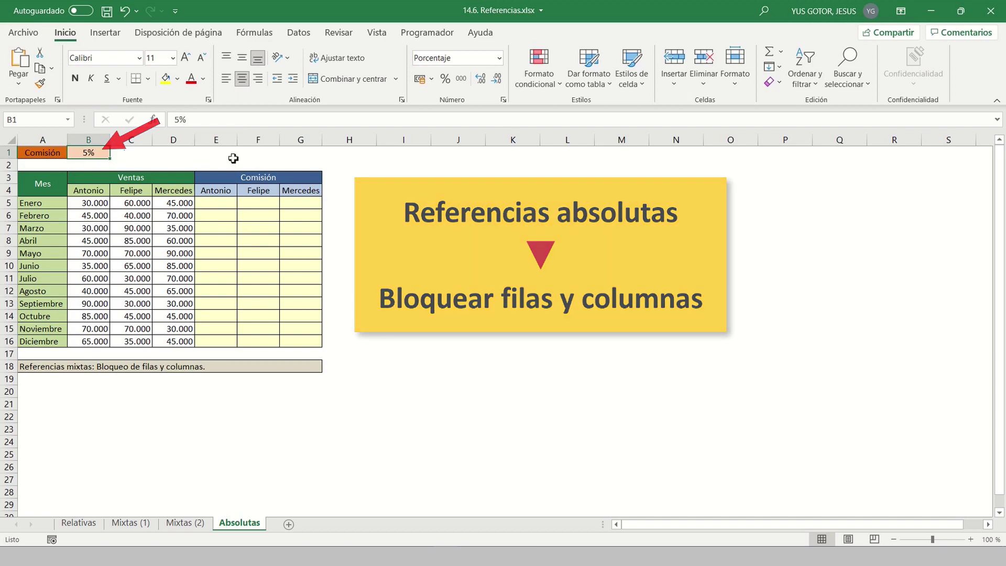
{"action": "left_click", "coordinate": [226, 203]}
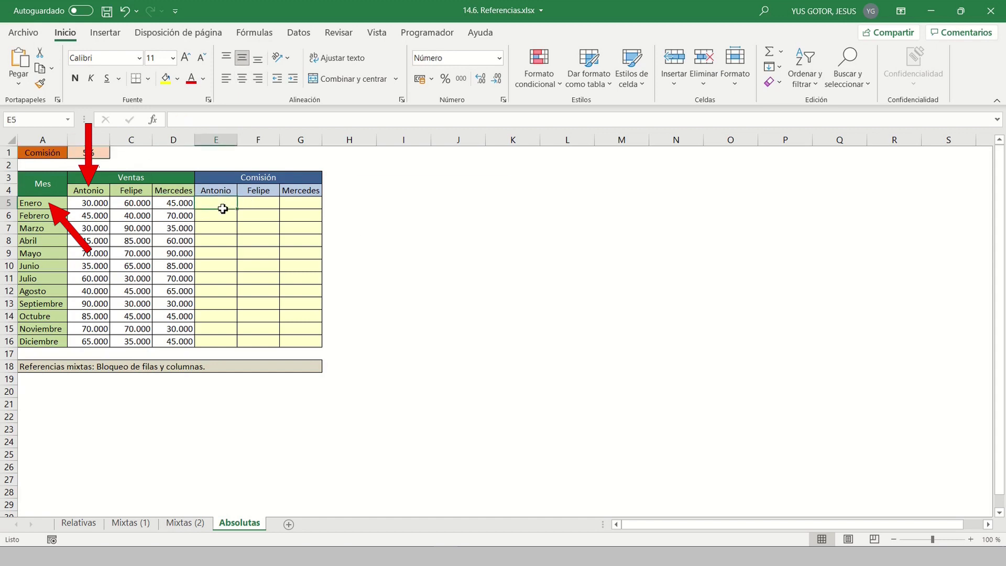
{"action": "type", "text": "="}
{"action": "left_click", "coordinate": [98, 208]}
{"action": "type", "text": "*"}
{"action": "left_click", "coordinate": [93, 154]}
{"action": "key", "text": "Return"}
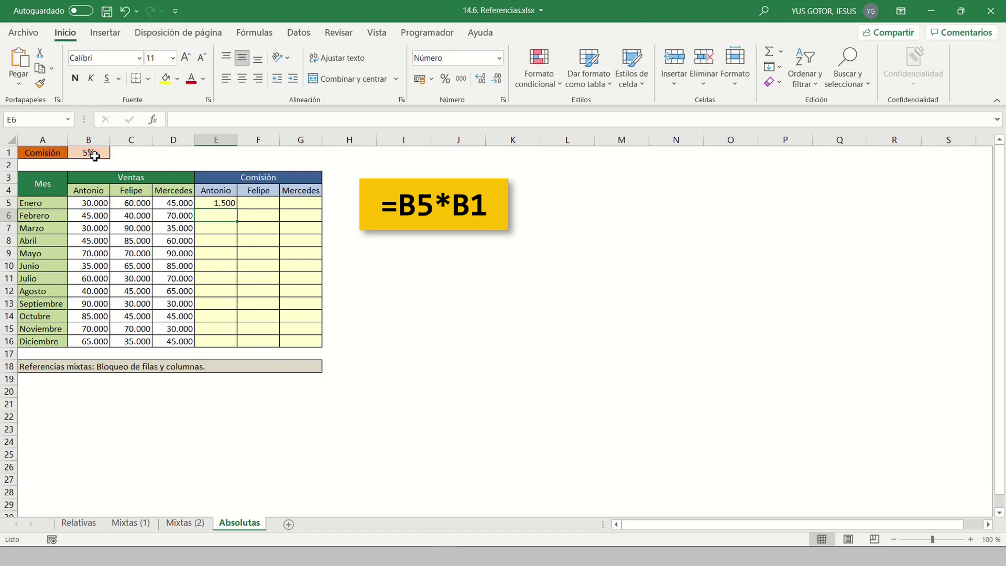
Step: Try filling the E5 formula down to E16 with relative references, and clear the copies from E6:E16
{"action": "left_click", "coordinate": [216, 203]}
{"action": "left_click_drag", "start_coordinate": [237, 209], "coordinate": [231, 351]}
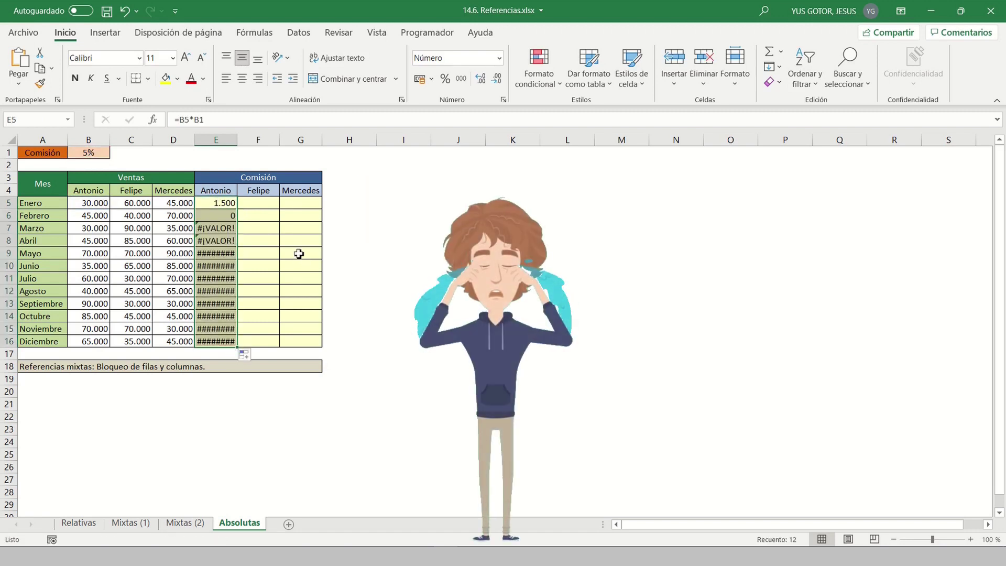
{"action": "left_click_drag", "start_coordinate": [216, 215], "coordinate": [231, 342]}
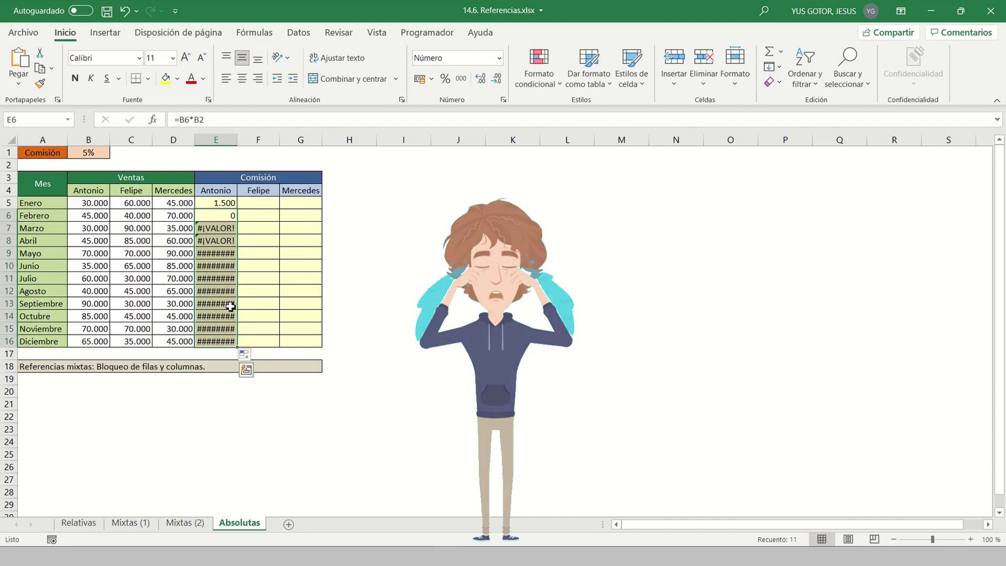
{"action": "key", "text": "Delete"}
Step: Make the commission reference in E5 absolute, as =B5*$B$1, and fill the formula through E5:G16
{"action": "left_click", "coordinate": [224, 204]}
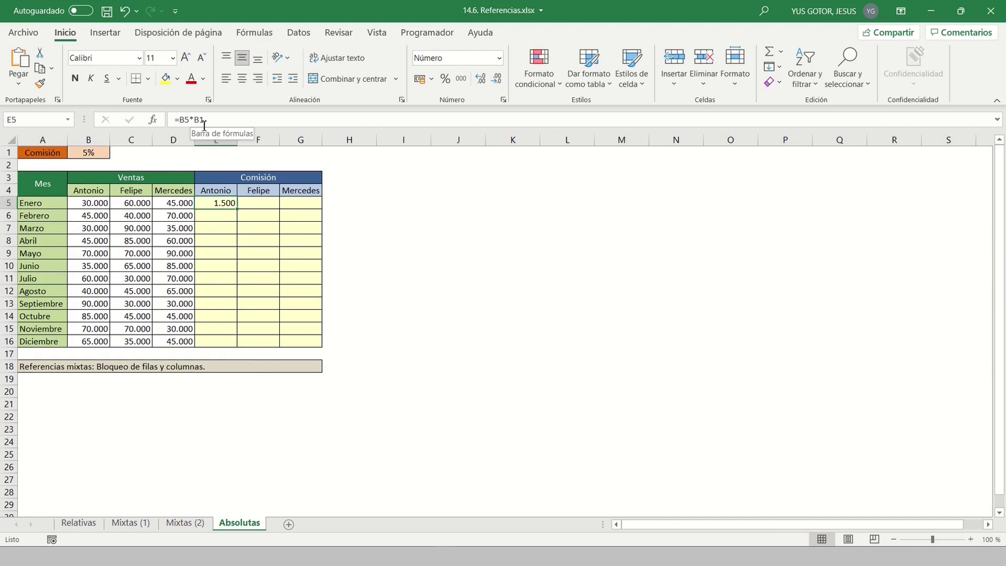
{"action": "left_click", "coordinate": [200, 120]}
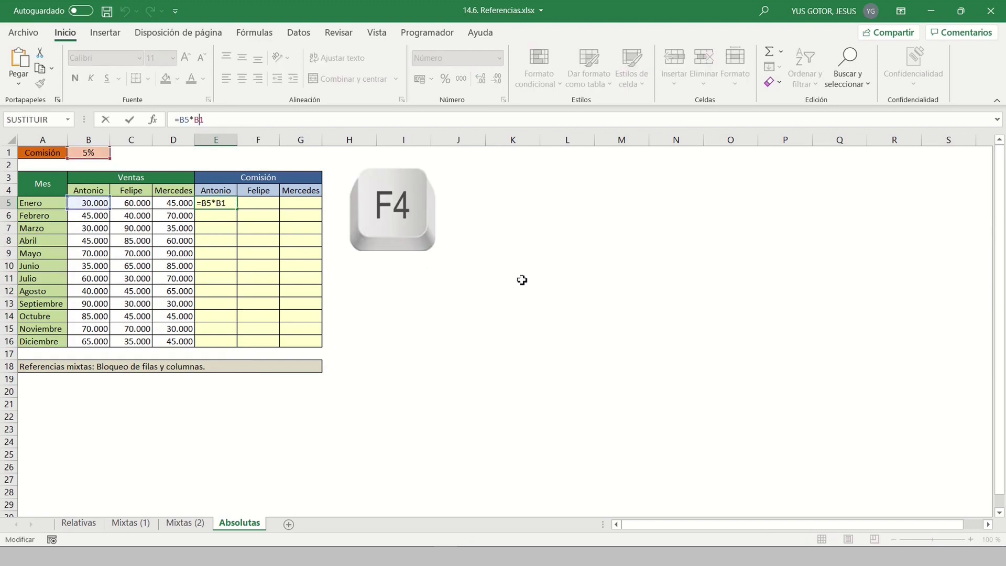
{"action": "key", "text": "F4"}
{"action": "key", "text": "Return"}
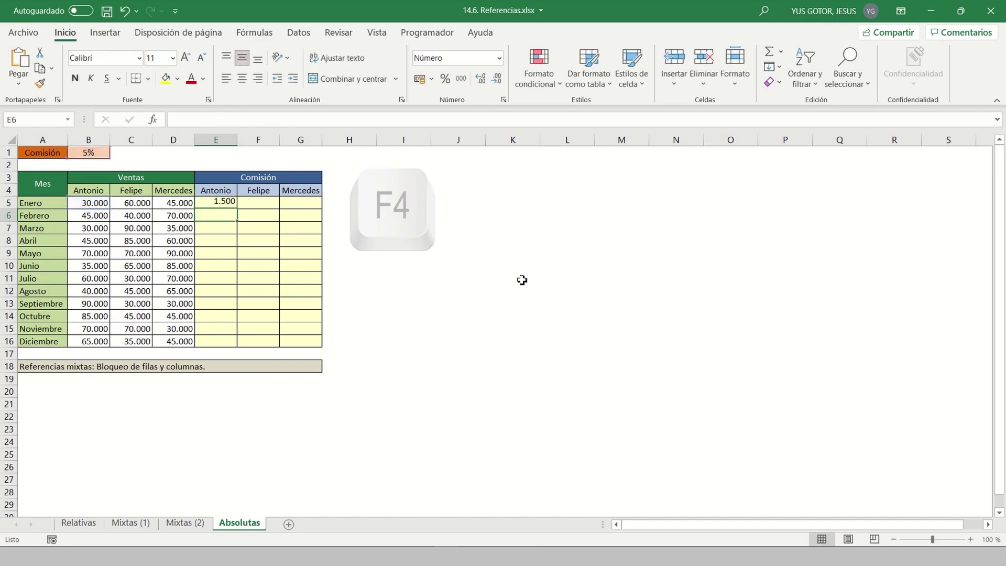
{"action": "left_click", "coordinate": [233, 205]}
{"action": "left_click_drag", "start_coordinate": [243, 213], "coordinate": [312, 356]}
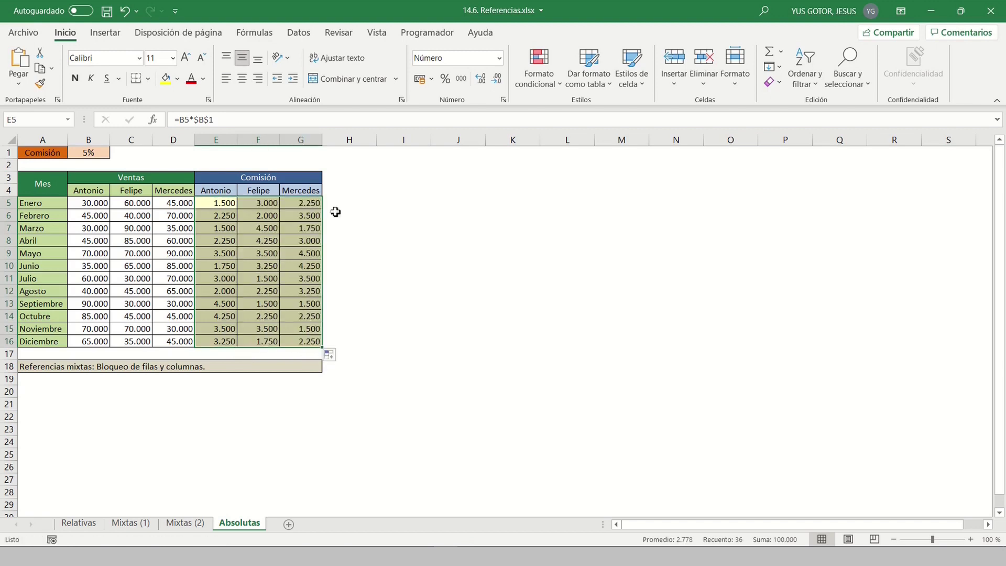
Step: Examine the absolute $B$1 reference in several copied formulas across columns E, F and G
{"action": "left_click", "coordinate": [219, 220]}
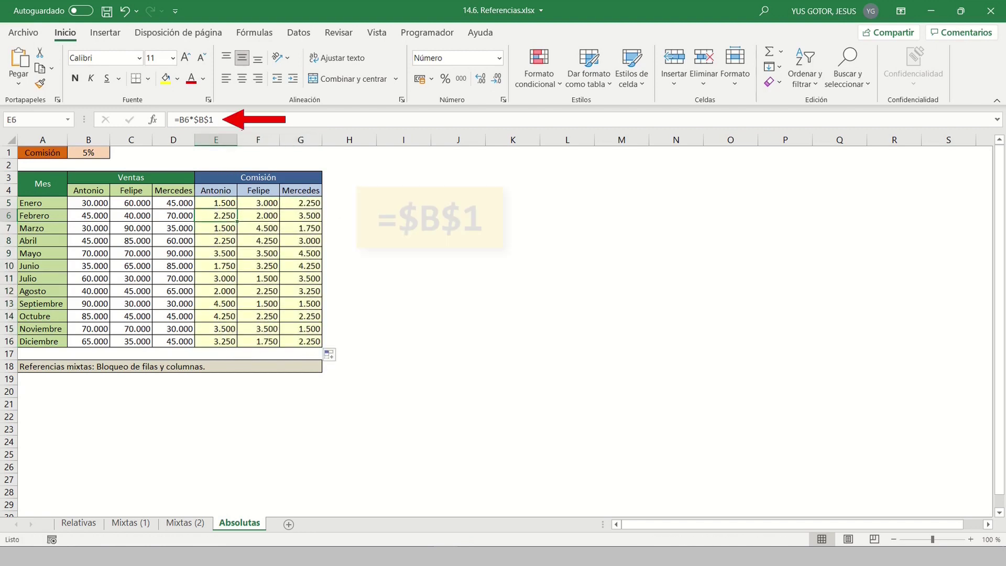
{"action": "left_click", "coordinate": [259, 228]}
{"action": "left_click", "coordinate": [302, 278]}
{"action": "left_click", "coordinate": [225, 303]}
{"action": "left_click", "coordinate": [271, 320]}
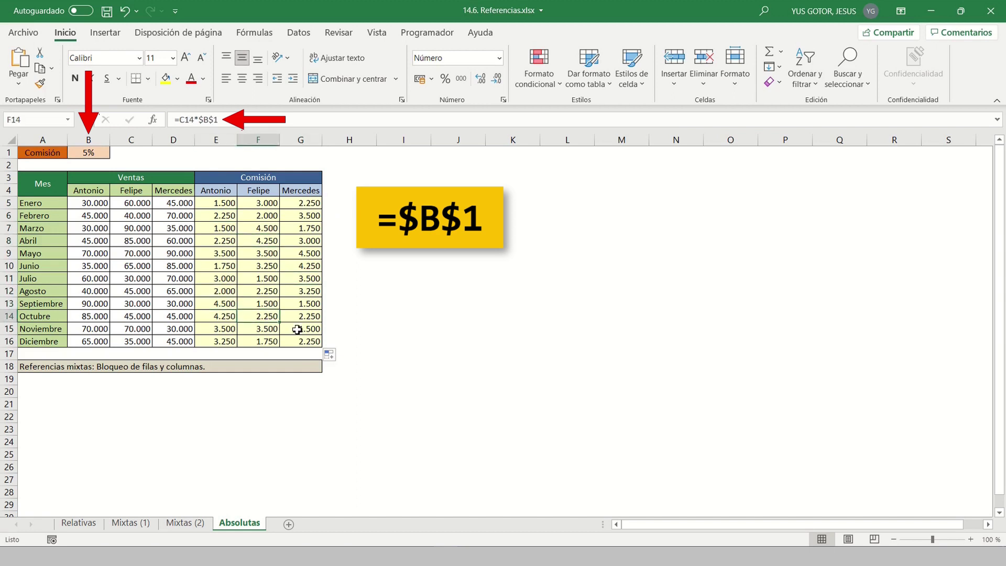
{"action": "left_click", "coordinate": [305, 329]}
{"action": "left_click", "coordinate": [273, 256]}
{"action": "left_click", "coordinate": [225, 241]}
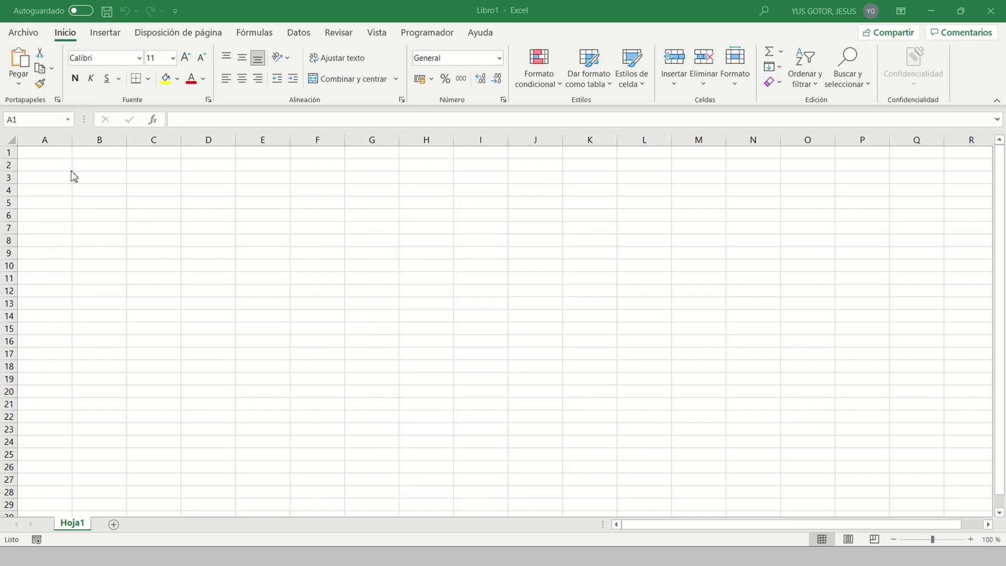
Step: In the blank workbook, fill the series 1 to 10 down A2:A11 and across B1:K1
{"action": "left_click", "coordinate": [46, 167]}
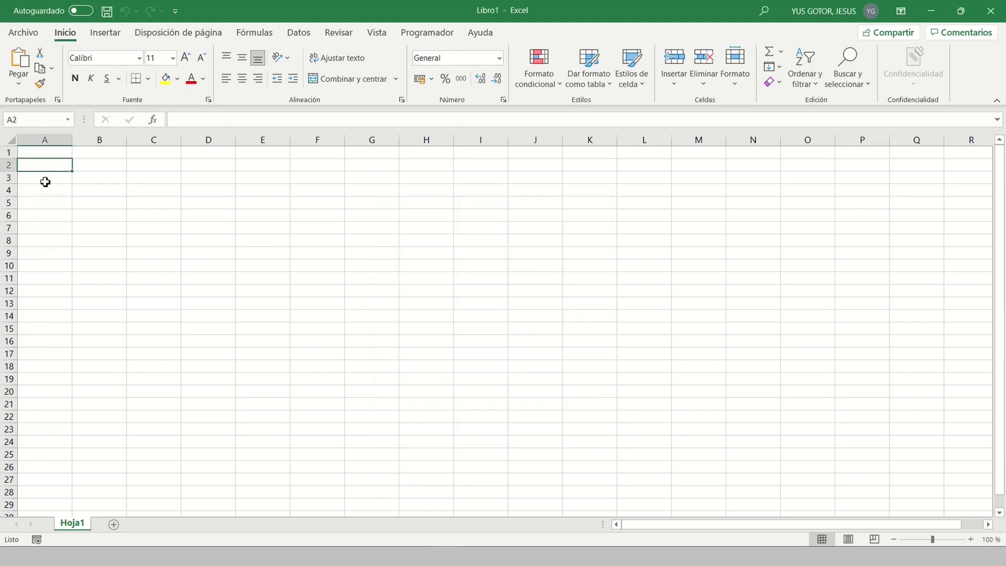
{"action": "type", "text": "1"}
{"action": "left_click_drag", "start_coordinate": [77, 177], "coordinate": [76, 284]}
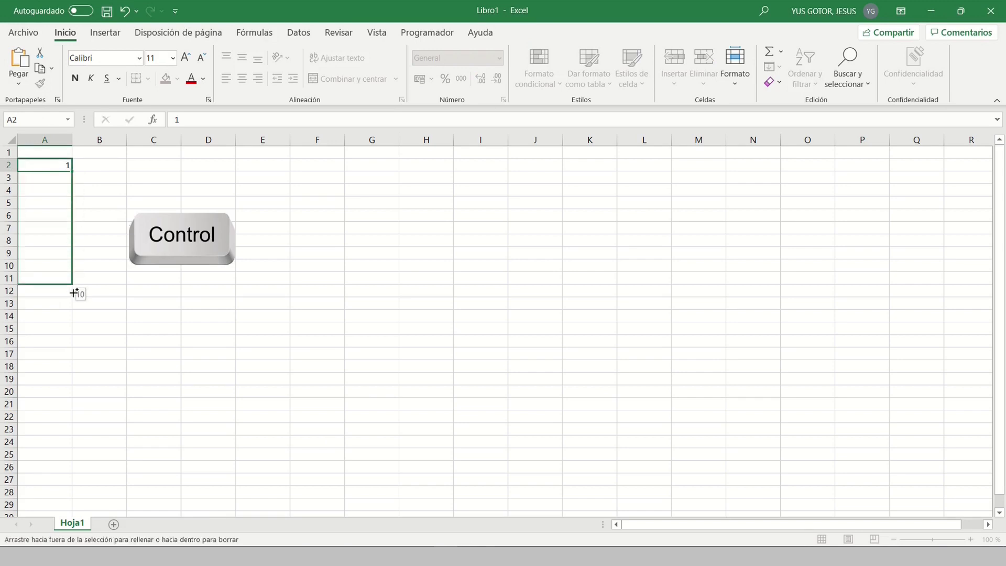
{"action": "left_click", "coordinate": [109, 158]}
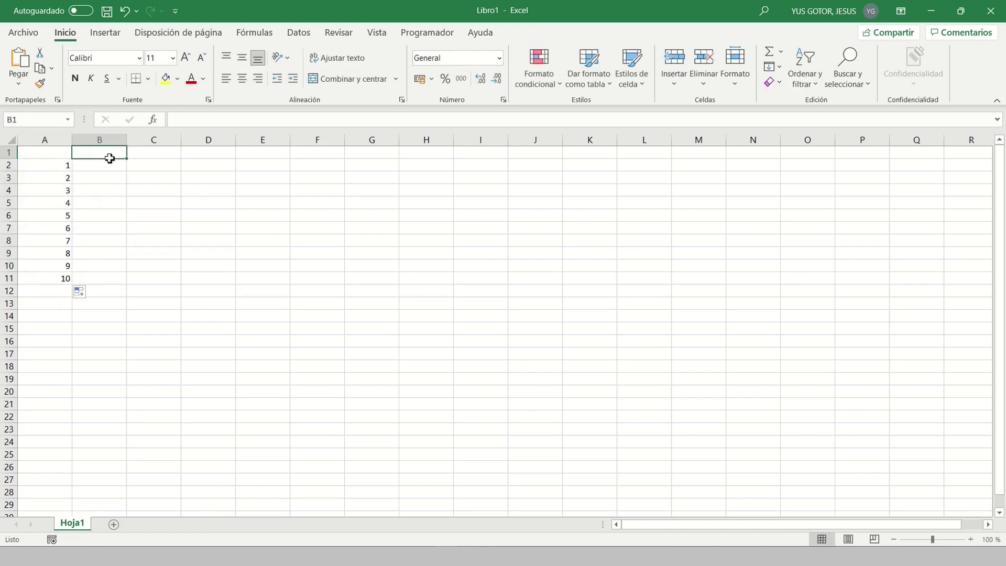
{"action": "type", "text": "1"}
{"action": "left_click_drag", "start_coordinate": [127, 158], "coordinate": [602, 153]}
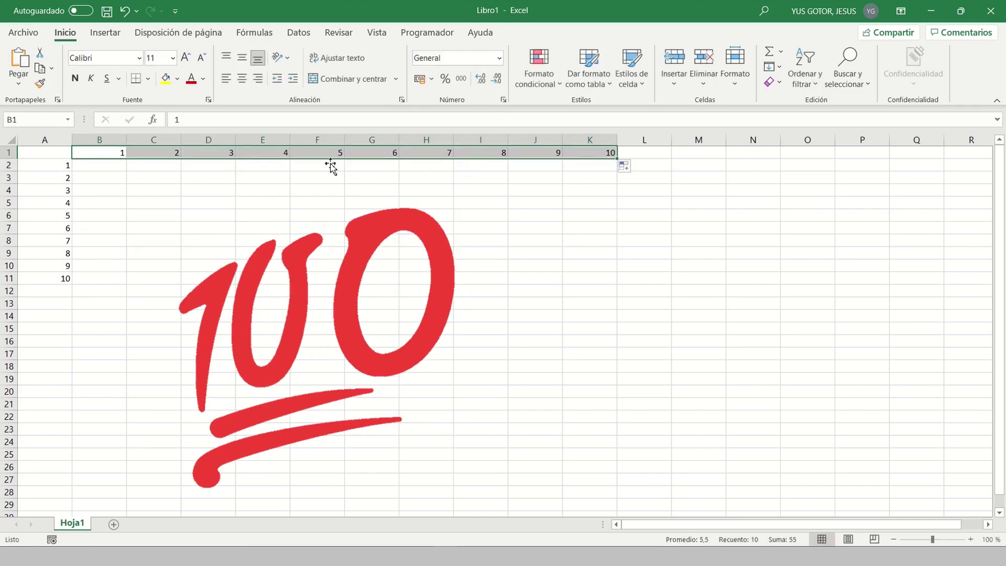
Step: Examine the row and column header numbers and the empty cells where their products belong
{"action": "left_click", "coordinate": [115, 168]}
{"action": "left_click", "coordinate": [164, 193]}
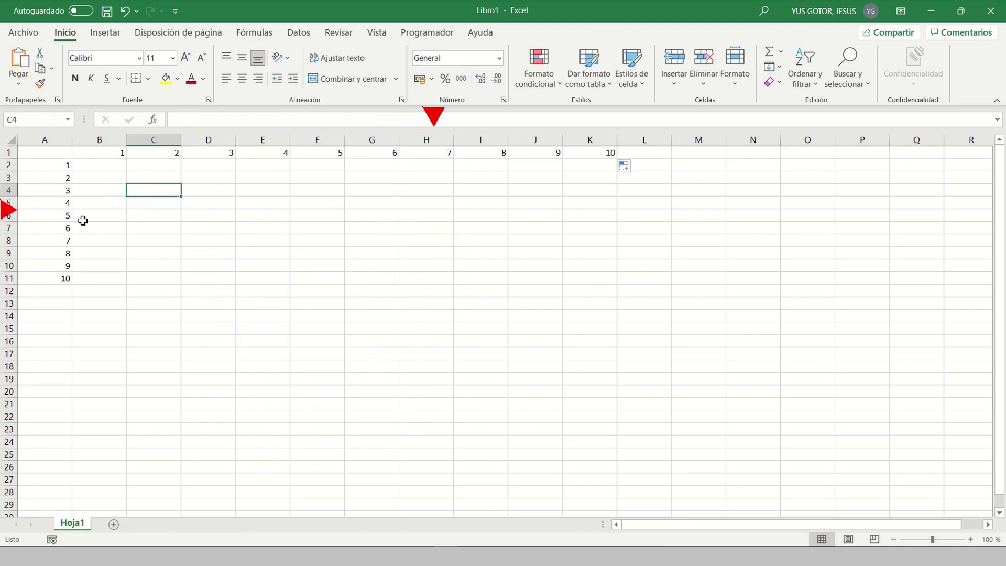
{"action": "left_click", "coordinate": [102, 231]}
{"action": "left_click", "coordinate": [315, 178]}
{"action": "left_click", "coordinate": [433, 222]}
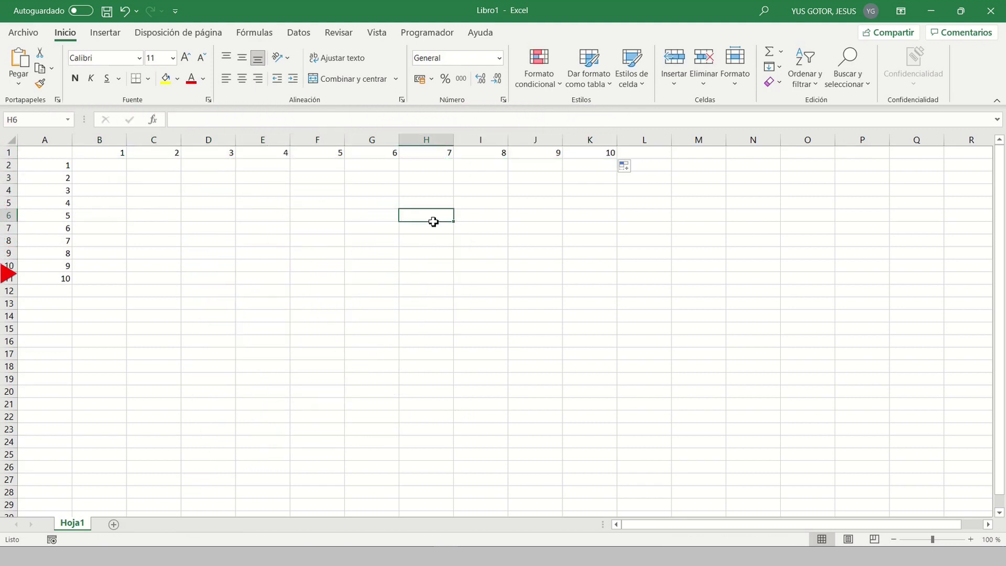
{"action": "left_click", "coordinate": [384, 153]}
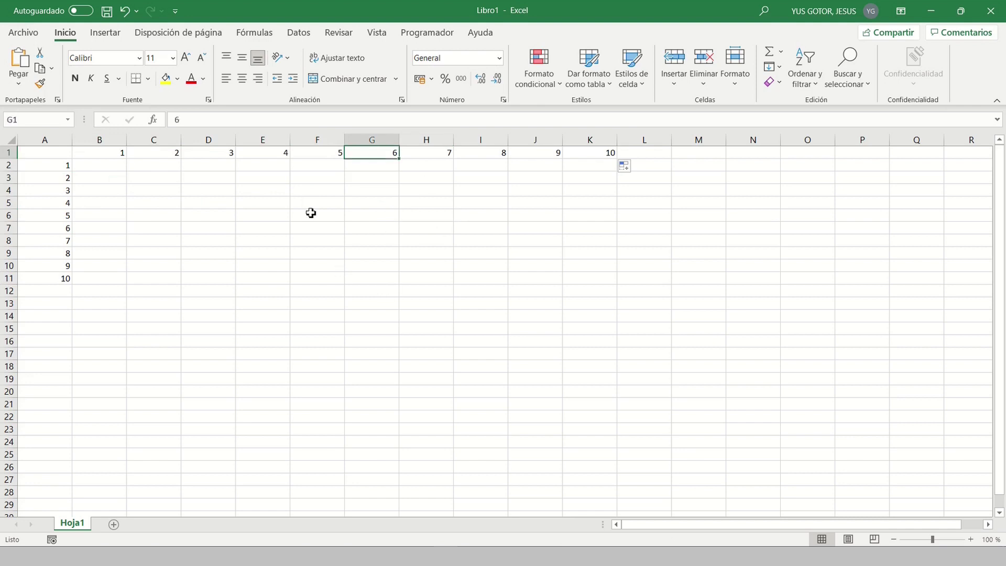
{"action": "left_click", "coordinate": [444, 153]}
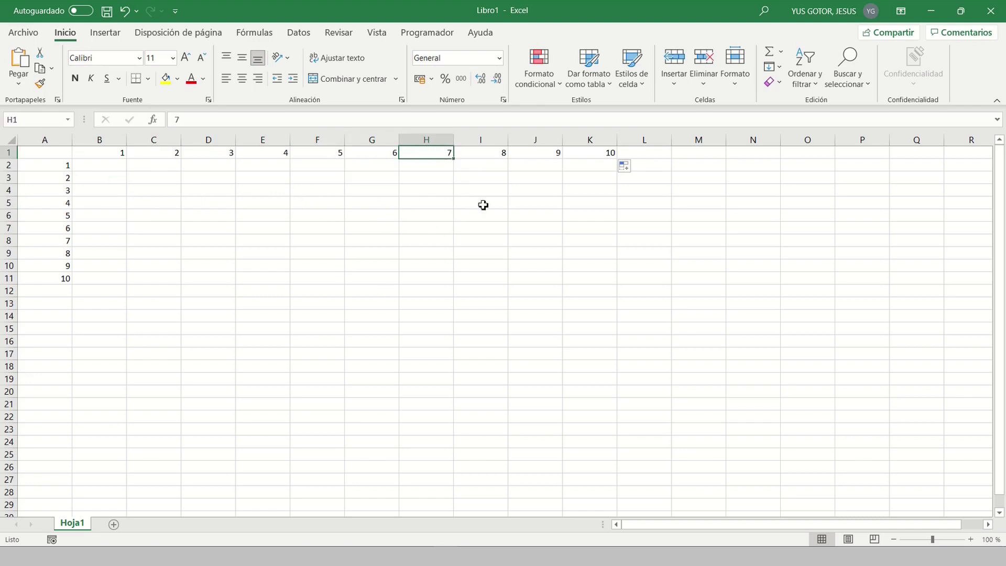
{"action": "left_click", "coordinate": [38, 230]}
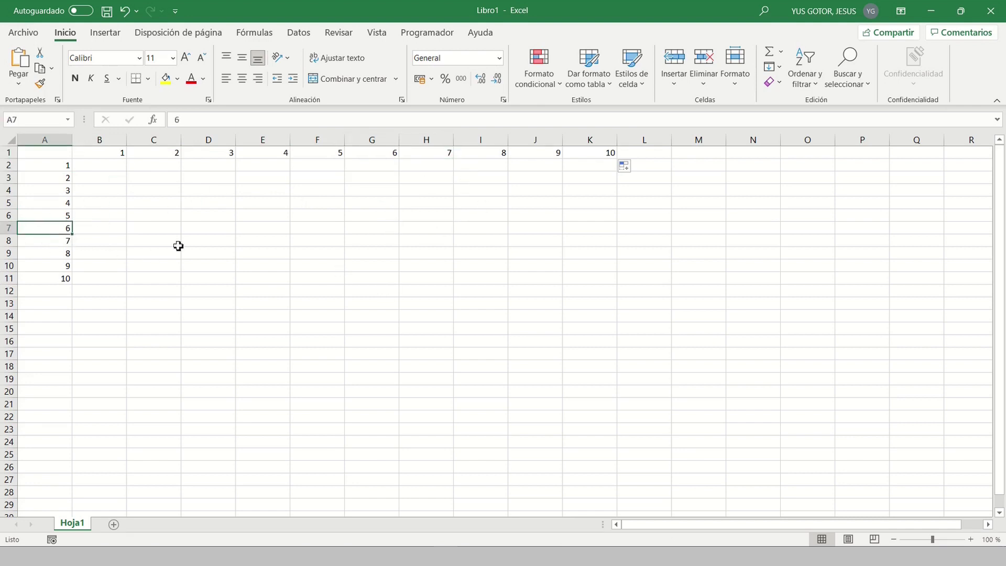
{"action": "left_click", "coordinate": [108, 182]}
{"action": "left_click", "coordinate": [166, 192]}
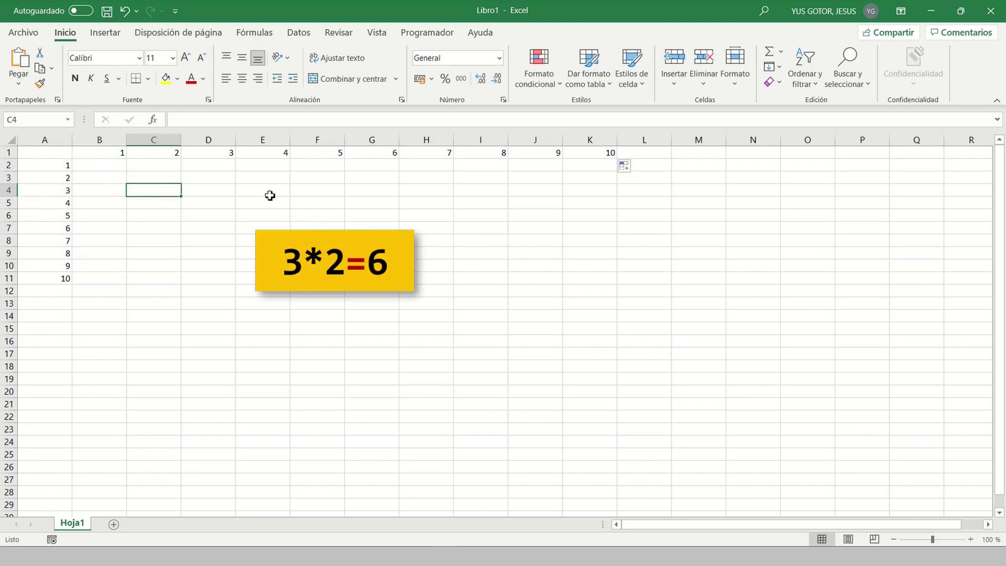
{"action": "left_click", "coordinate": [270, 196]}
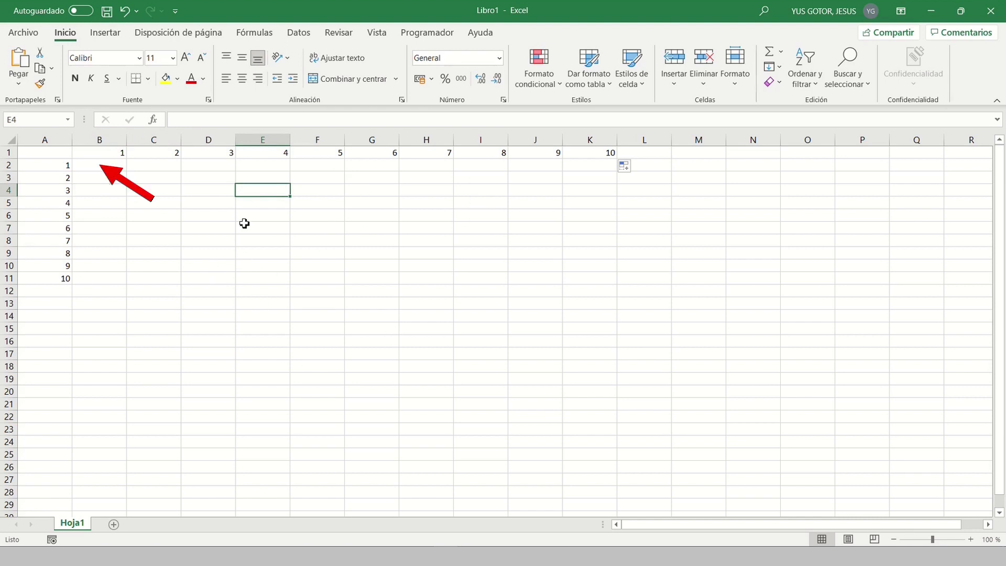
Step: Enter the formulas =A2*B1, =A3*B1 and =A4*B1 in cells B2, B3 and B4
{"action": "left_click", "coordinate": [103, 171]}
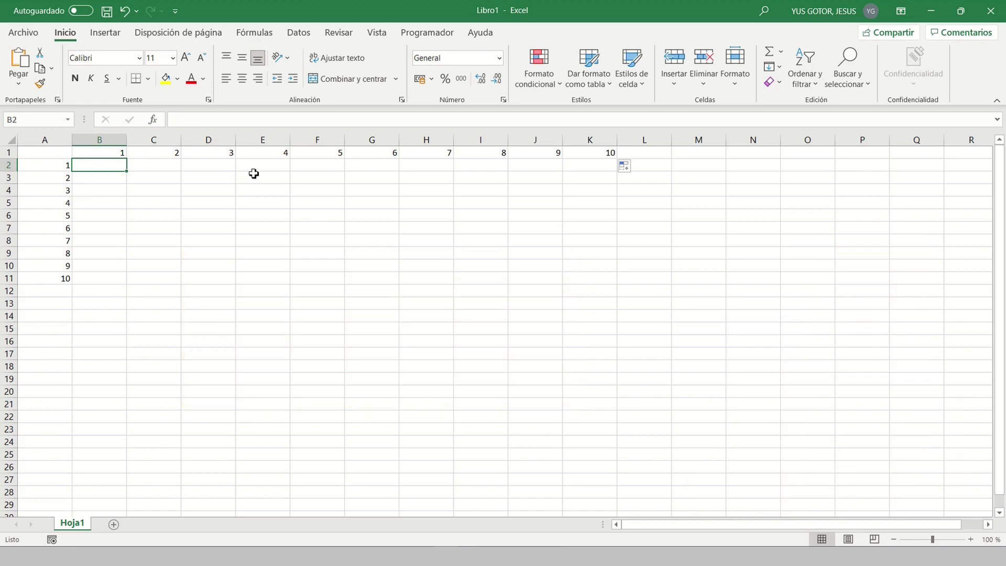
{"action": "type", "text": "=A2*"}
{"action": "left_click", "coordinate": [118, 155]}
{"action": "key", "text": "Return"}
{"action": "type", "text": "=A3*"}
{"action": "left_click", "coordinate": [118, 155]}
{"action": "key", "text": "Return"}
{"action": "type", "text": "=A4*"}
{"action": "left_click", "coordinate": [118, 156]}
{"action": "key", "text": "Return"}
Step: Fill C2:C4 with individual formulas multiplying A2, A3 and A4 by the column header in C1
{"action": "left_click", "coordinate": [162, 167]}
{"action": "type", "text": "="}
{"action": "left_click", "coordinate": [59, 168]}
{"action": "type", "text": "*"}
{"action": "left_click", "coordinate": [157, 157]}
{"action": "key", "text": "Return"}
{"action": "type", "text": "="}
Step: Fill D2:D4 with individual formulas multiplying A2, A3 and A4 by the column header in D1
{"action": "left_click", "coordinate": [214, 166]}
{"action": "type", "text": "="}
{"action": "left_click", "coordinate": [61, 167]}
{"action": "type", "text": "*"}
{"action": "left_click", "coordinate": [209, 155]}
{"action": "key", "text": "Return"}
{"action": "type", "text": "="}
{"action": "left_click", "coordinate": [58, 176]}
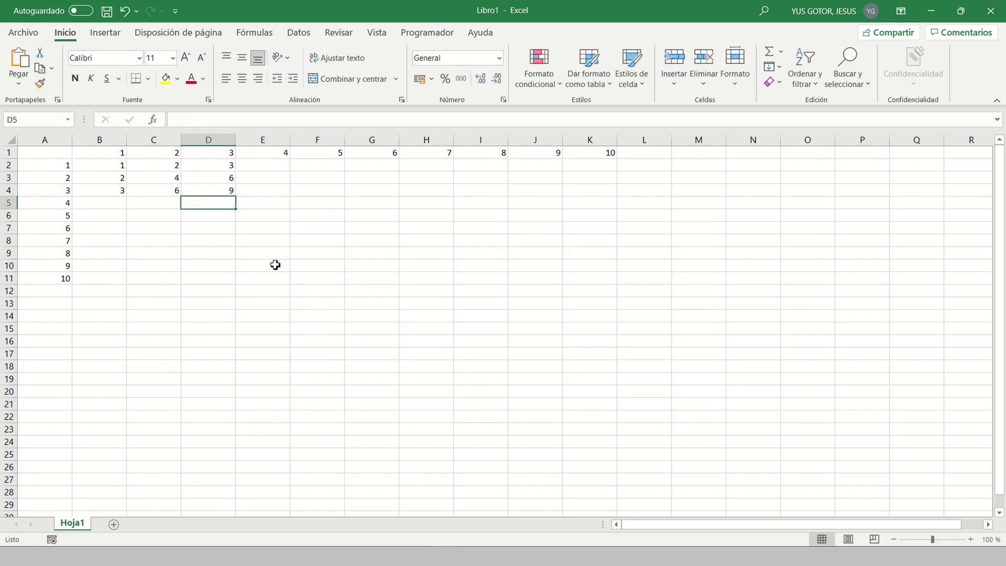
Step: Display the sheet's formulas instead of their results to compare the references in B2:D4
{"action": "left_click", "coordinate": [252, 34]}
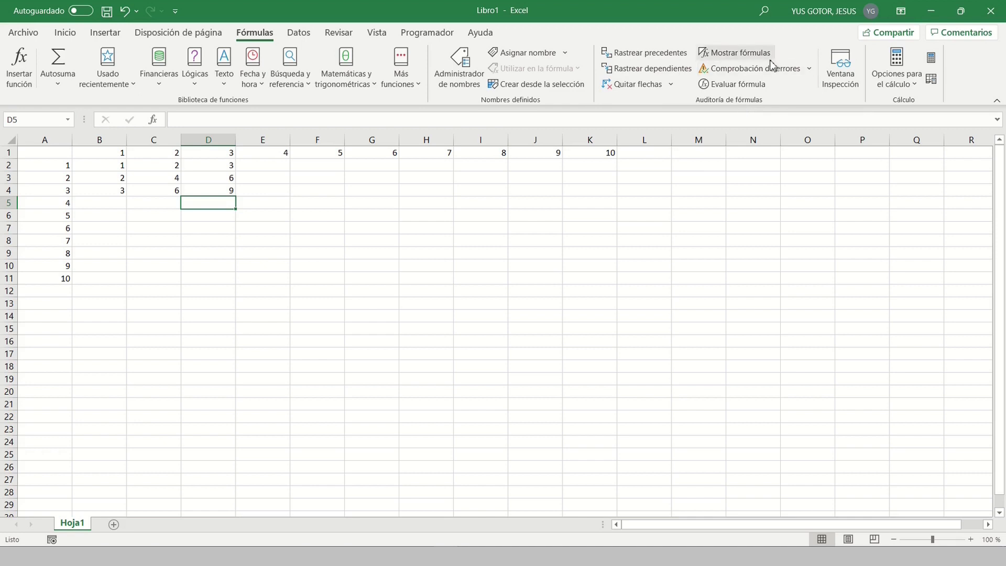
{"action": "left_click", "coordinate": [728, 54]}
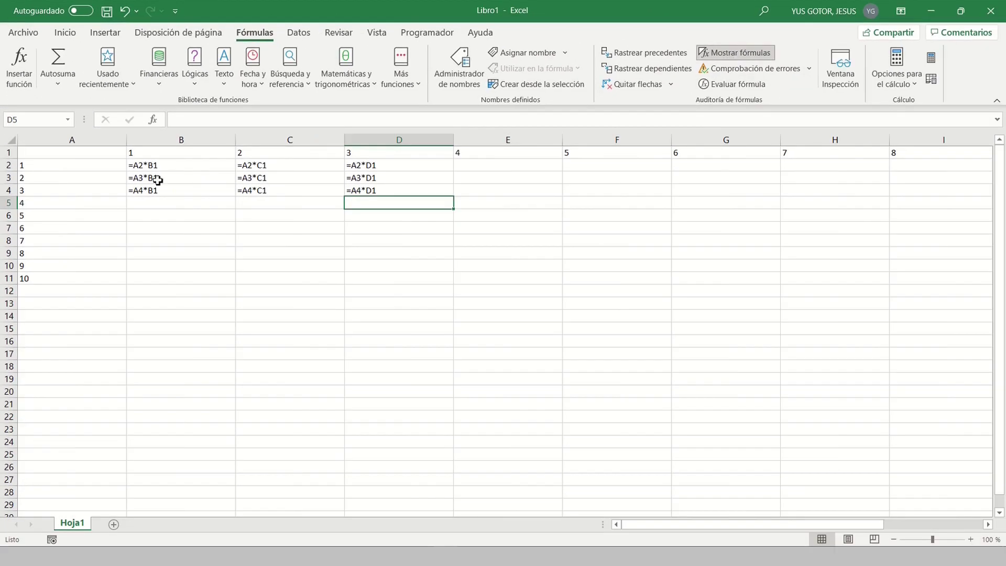
Step: Clear the formulas in B3:D4 and C2:D2, keeping only the one in B2, and return the sheet to showing results
{"action": "left_click_drag", "start_coordinate": [158, 179], "coordinate": [371, 195]}
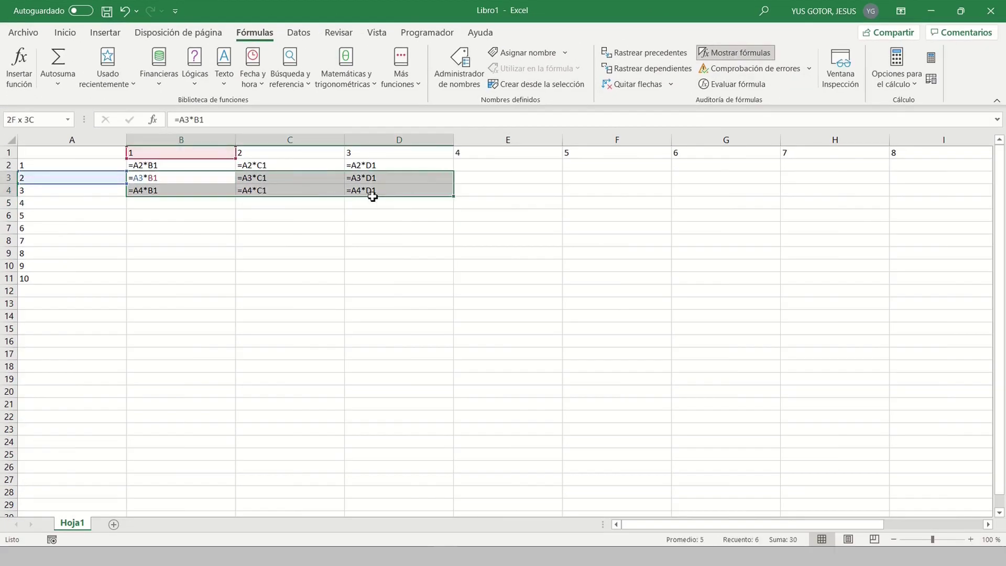
{"action": "key", "text": "Delete"}
{"action": "left_click_drag", "start_coordinate": [267, 168], "coordinate": [404, 167]}
{"action": "key", "text": "Delete"}
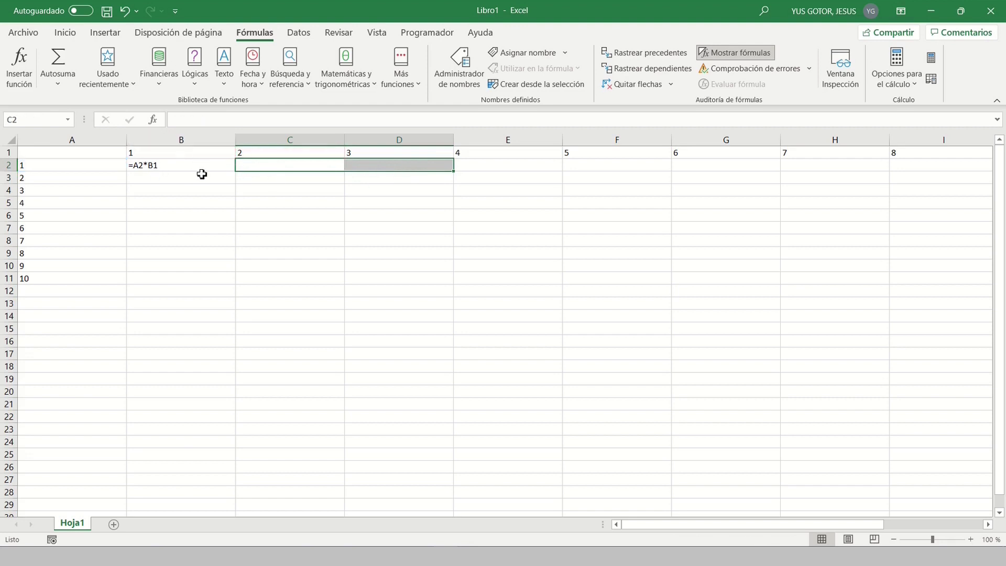
{"action": "left_click", "coordinate": [734, 53]}
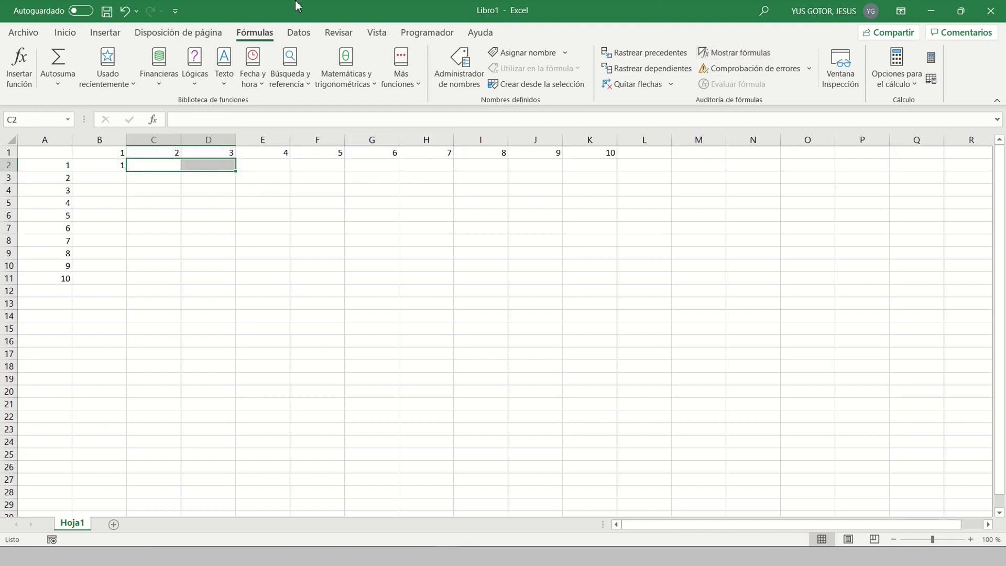
Step: Change the formula in B2 to the mixed references =$A2*B$1, fixing column A and row 1
{"action": "left_click", "coordinate": [102, 167]}
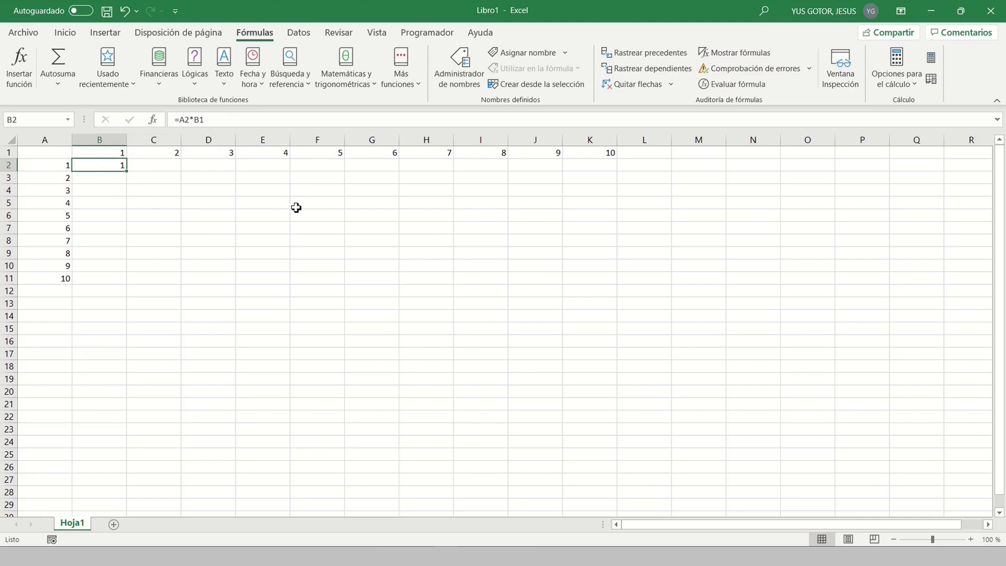
{"action": "left_click", "coordinate": [189, 124]}
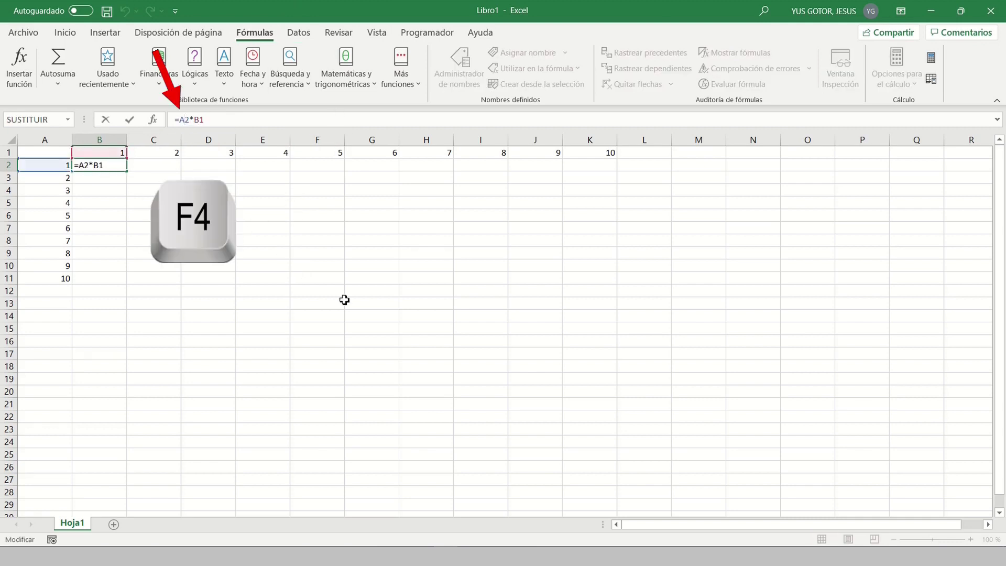
{"action": "key", "text": "F4"}
{"action": "key", "text": "F4"}
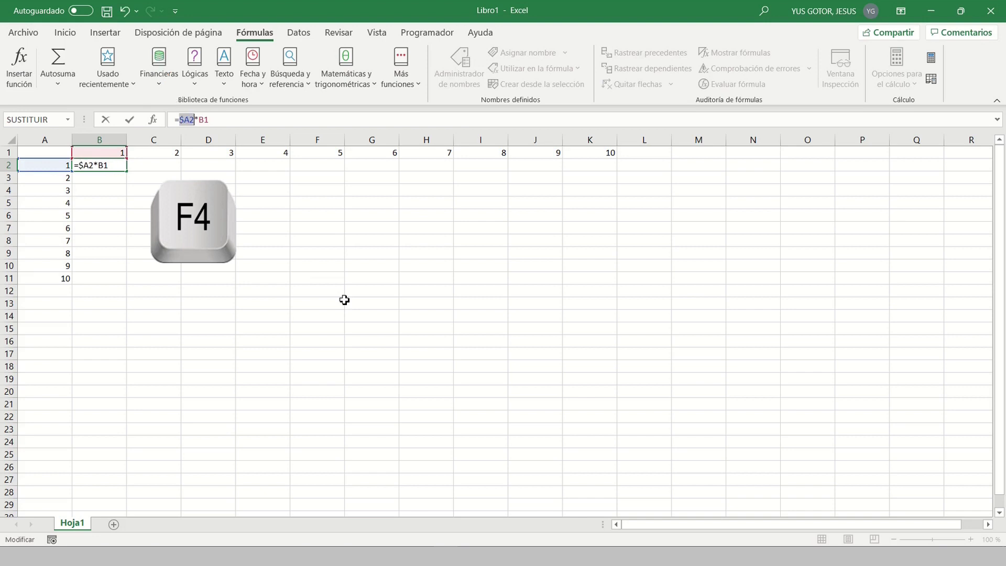
{"action": "left_click", "coordinate": [210, 122]}
{"action": "key", "text": "F4"}
{"action": "key", "text": "F4"}
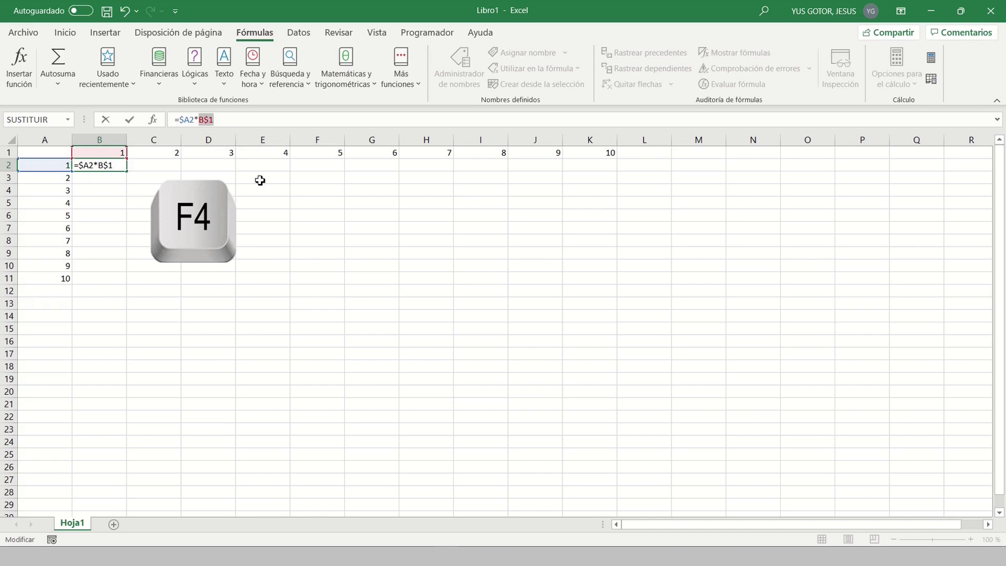
{"action": "key", "text": "ctrl+Return"}
Step: Fill the formula from B2 across the whole range B2:K11 and check the copied formulas in D3, E4 and F8
{"action": "left_click_drag", "start_coordinate": [127, 171], "coordinate": [604, 296]}
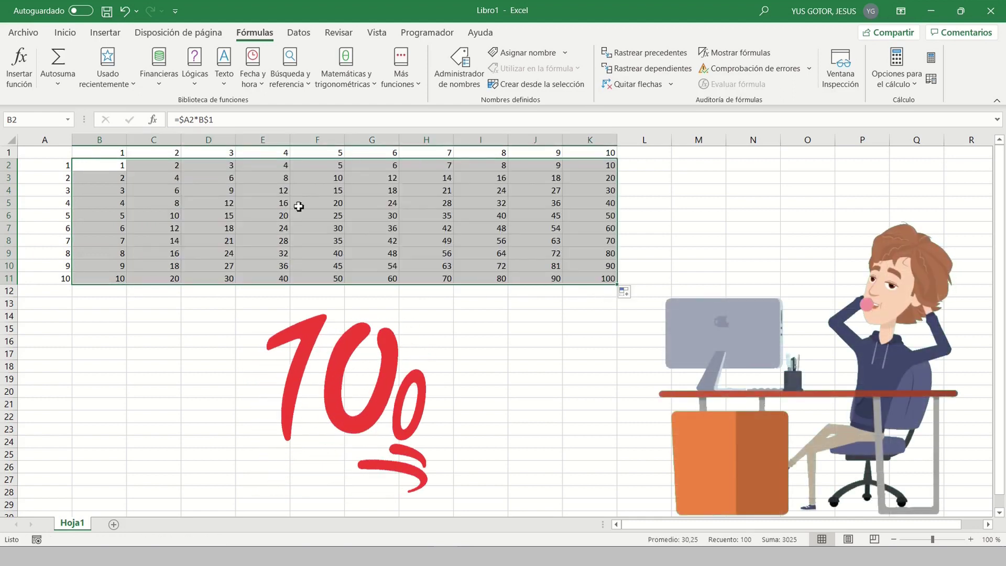
{"action": "left_click", "coordinate": [220, 181]}
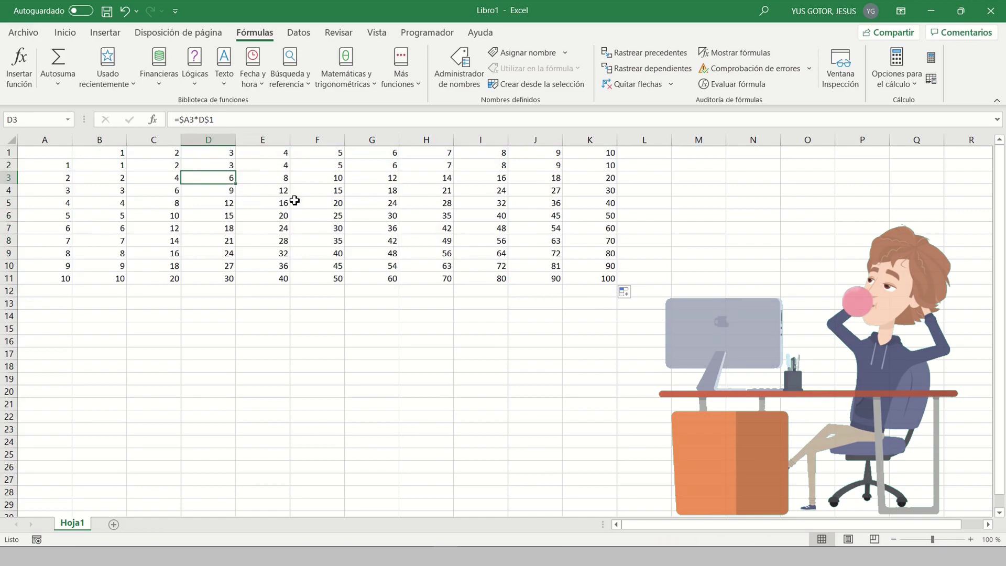
{"action": "left_click", "coordinate": [286, 195]}
{"action": "left_click", "coordinate": [313, 241]}
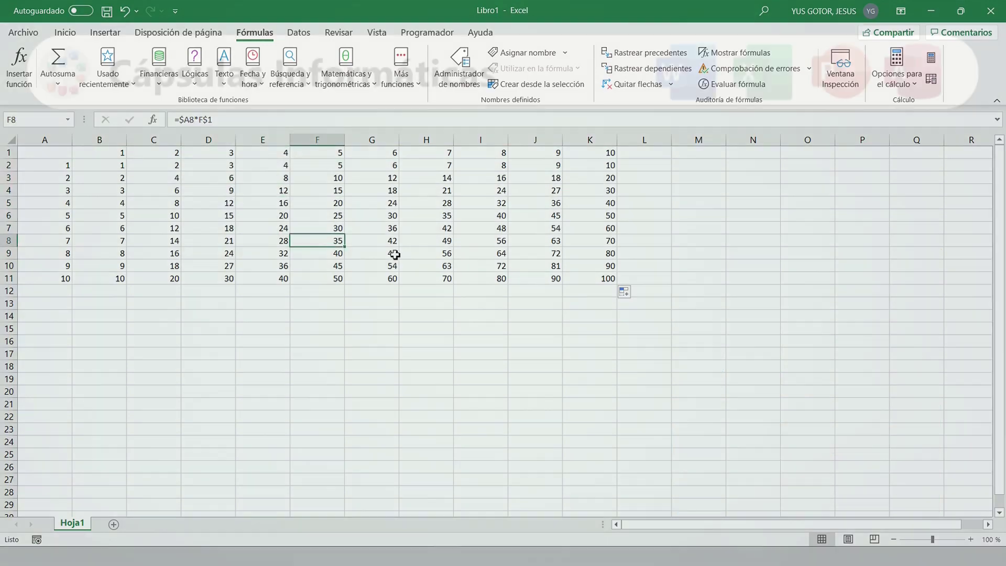